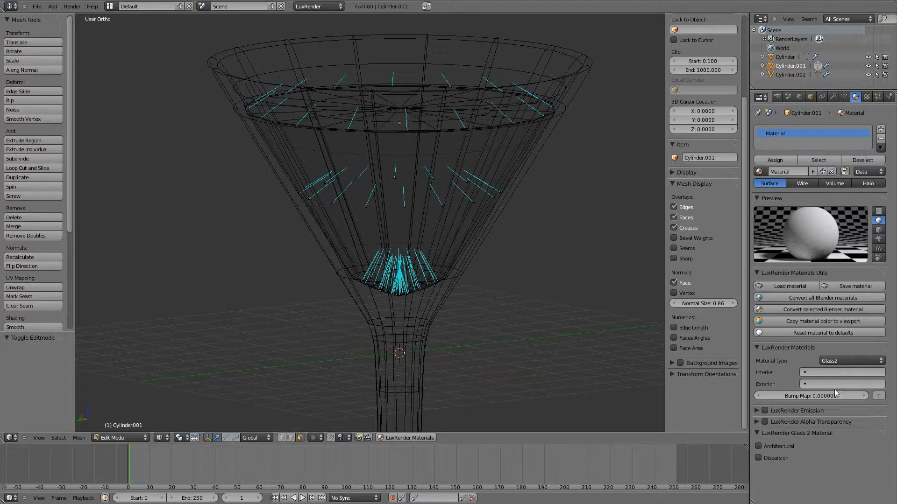
# - Set the liquid body material's exterior volume to liquid and its interior volume to glass
pyautogui.click(828, 383)
pyautogui.click(828, 406)
pyautogui.click(819, 373)
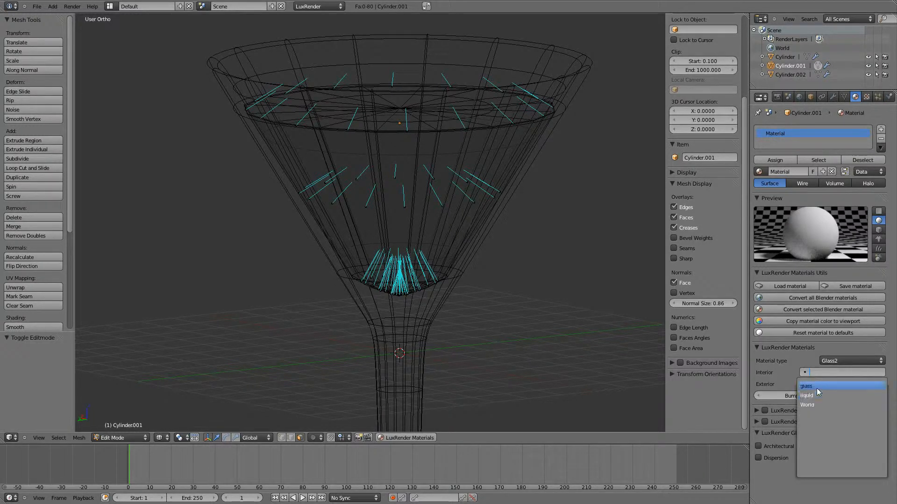
pyautogui.click(811, 387)
# - Examine the direction of the liquid body's face normals from several angles, then leave mesh editing
pyautogui.moveTo(535, 298); pyautogui.dragTo(584, 302, button='middle')
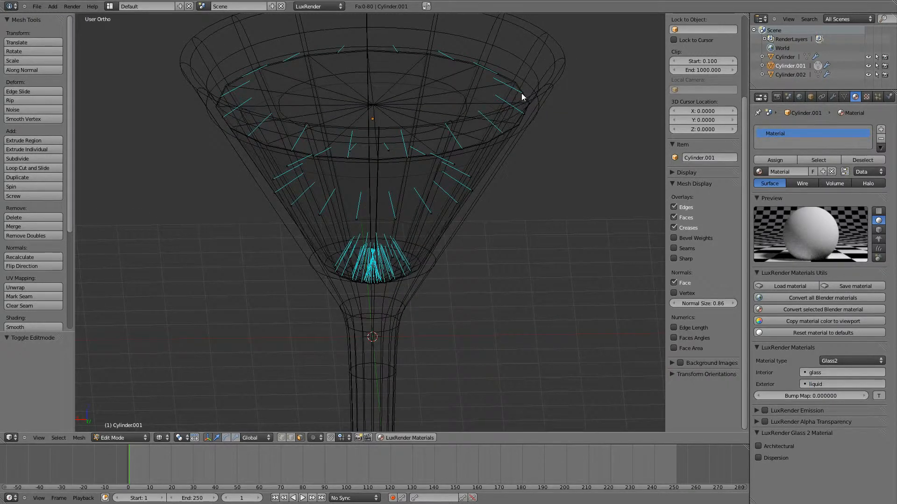
pyautogui.moveTo(544, 279); pyautogui.dragTo(601, 252, button='middle')
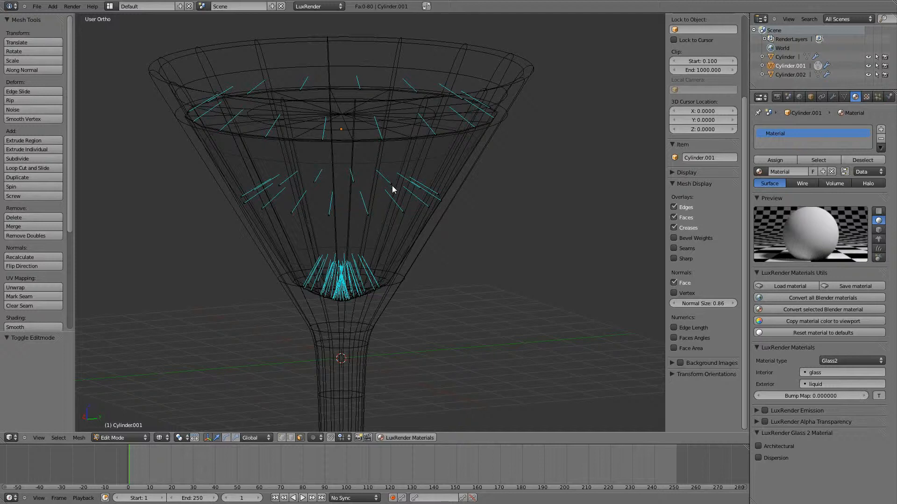
pyautogui.moveTo(483, 242); pyautogui.dragTo(530, 246, button='middle')
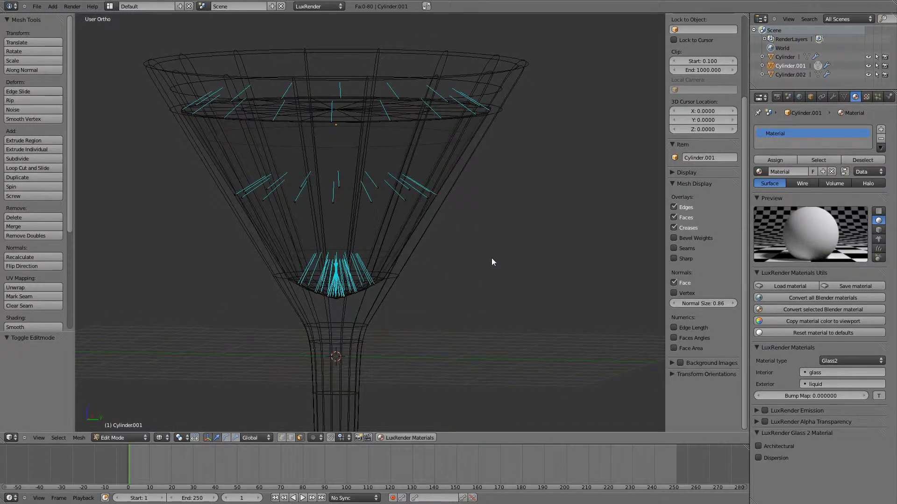
pyautogui.moveTo(492, 259); pyautogui.dragTo(511, 271, button='middle')
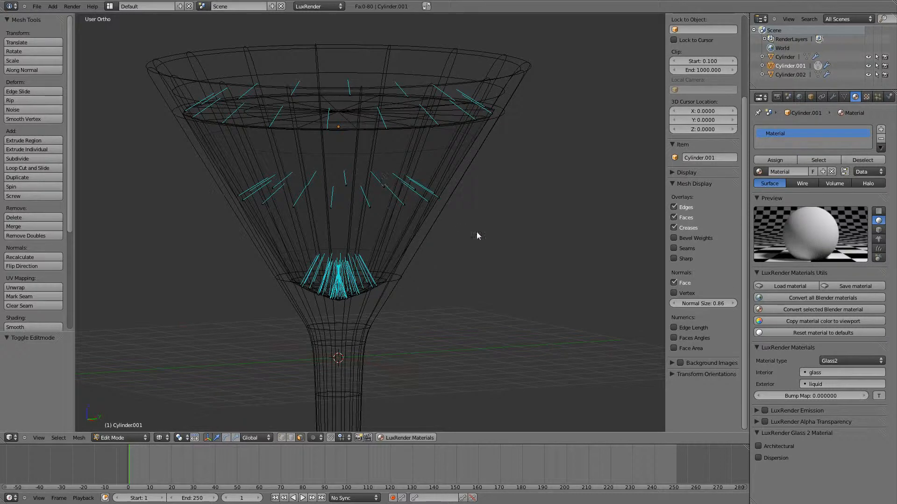
pyautogui.moveTo(455, 215); pyautogui.dragTo(469, 215, button='middle')
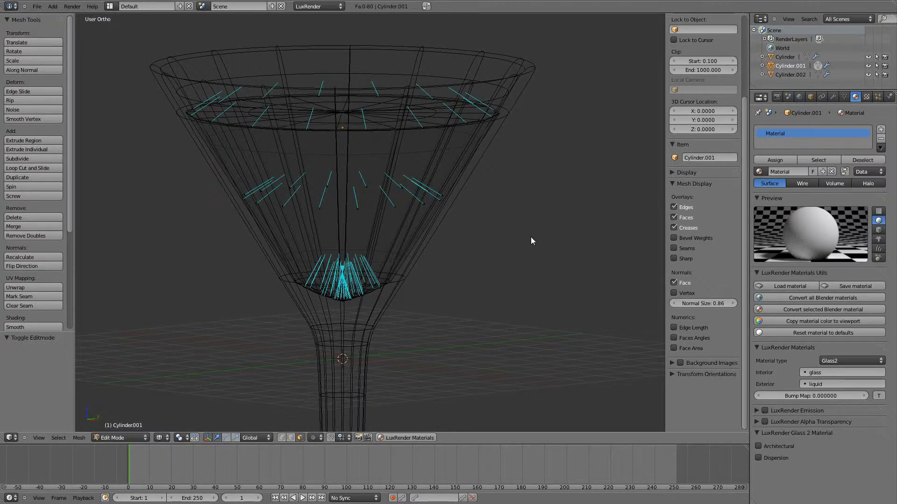
pyautogui.moveTo(531, 236); pyautogui.dragTo(354, 132, button='middle')
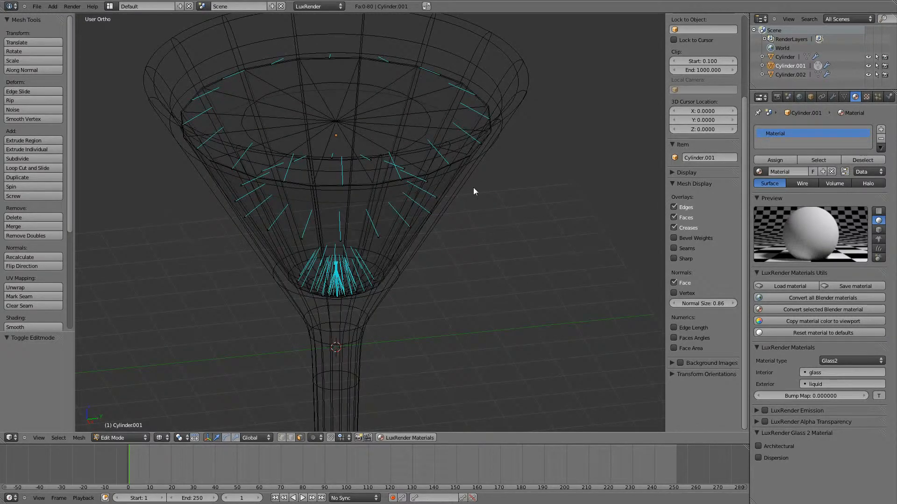
pyautogui.press('Tab')
# - Give the flat disc on top of the liquid a new material of type Glass2
pyautogui.rightClick(340, 123)
pyautogui.moveTo(551, 200); pyautogui.dragTo(503, 218, button='middle')
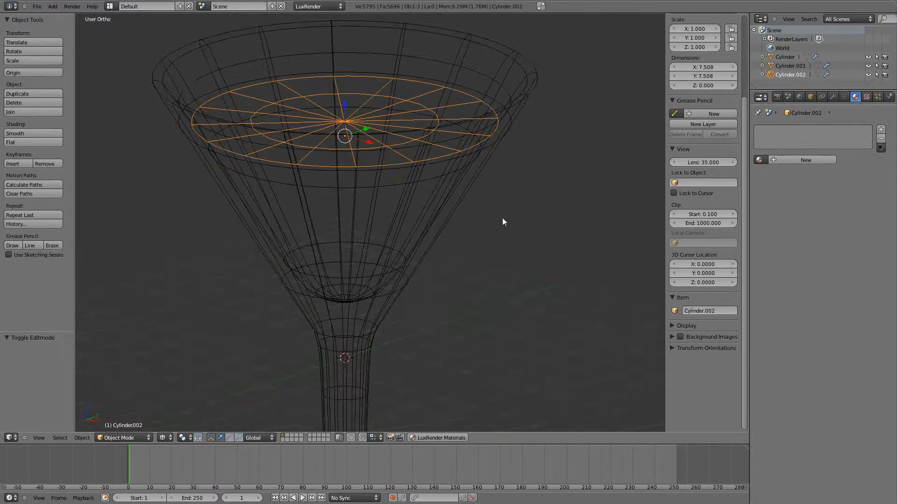
pyautogui.click(821, 162)
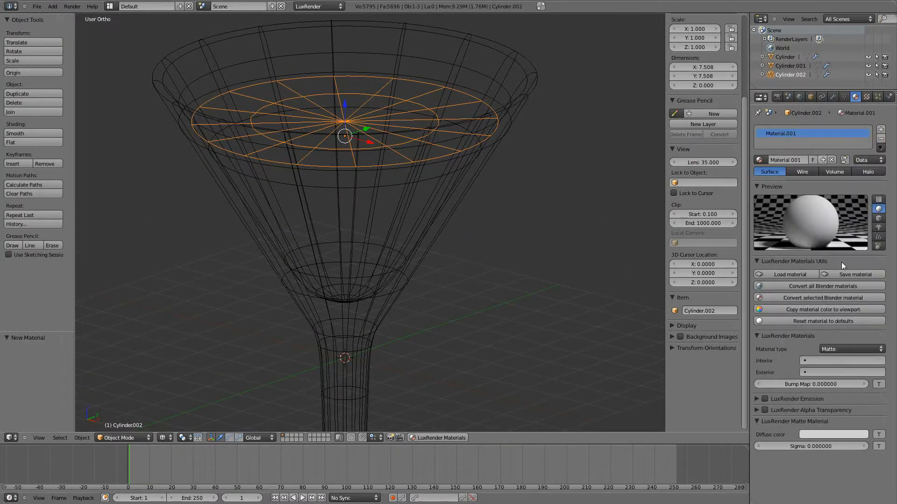
pyautogui.click(842, 349)
pyautogui.click(847, 378)
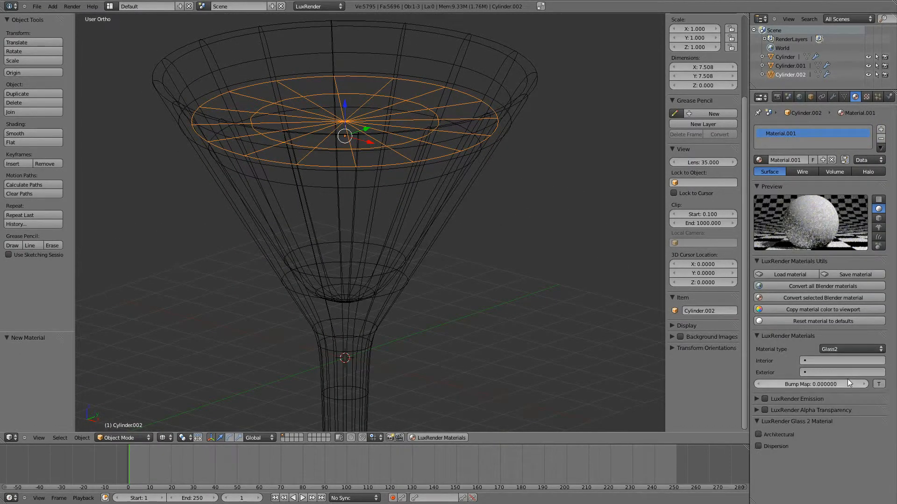
# - With the disc's face normals shown in Edit Mode, set its material's exterior to World and interior to liquid
pyautogui.moveTo(532, 239)
pyautogui.mouseDown(button='middle')
pyautogui.moveTo(552, 223)
pyautogui.moveTo(539, 224)
pyautogui.mouseUp(button='middle')
pyautogui.press('Tab')
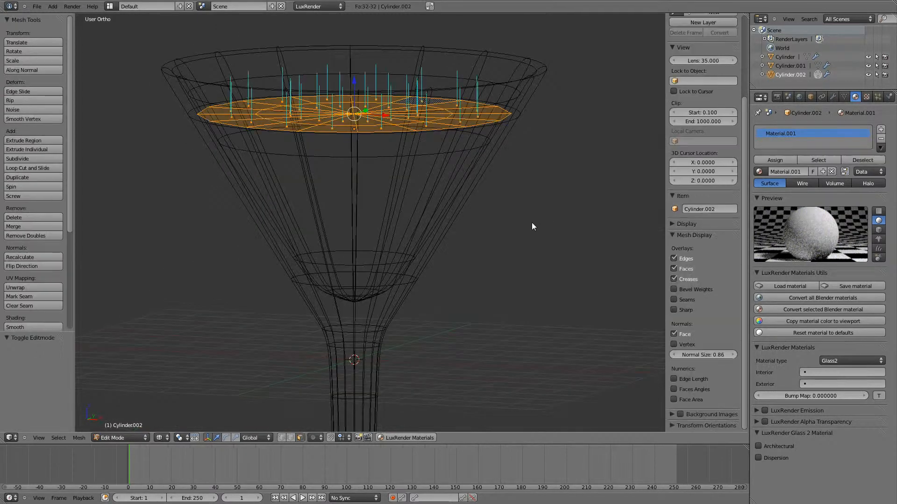
pyautogui.click(818, 384)
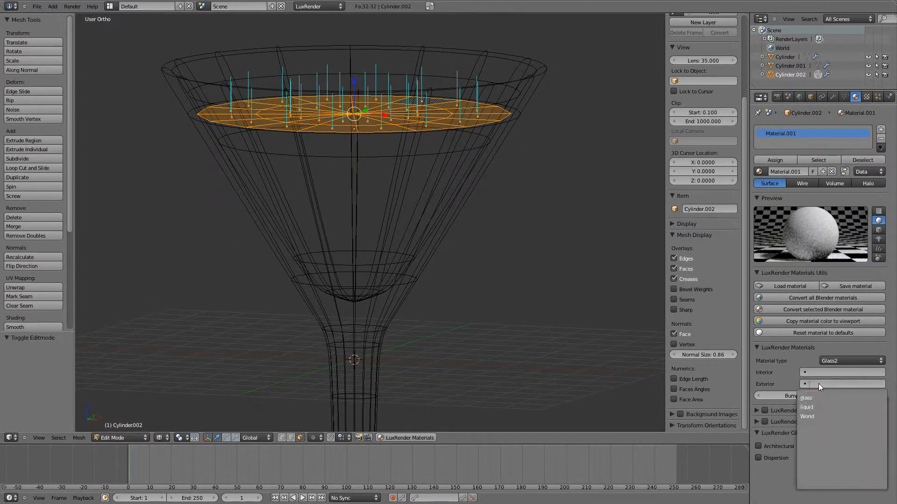
pyautogui.click(815, 416)
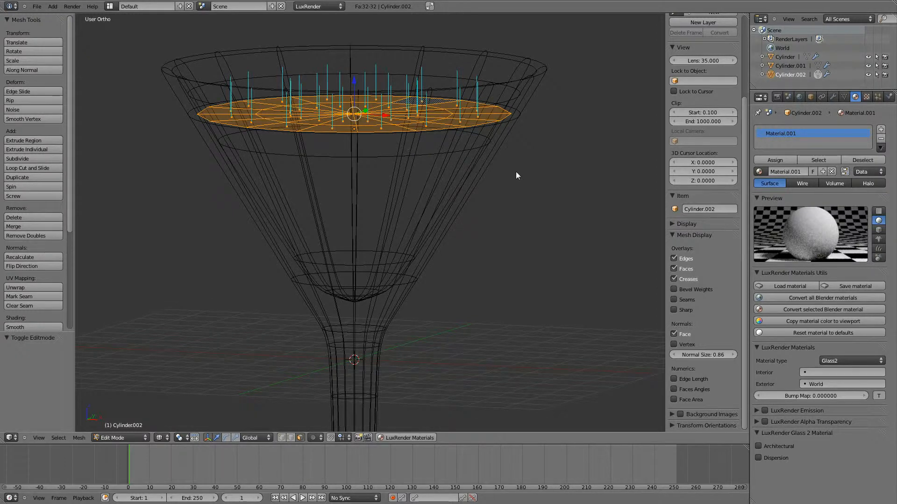
pyautogui.keyDown('shift'); pyautogui.scroll(5, 449, 145); pyautogui.keyUp('shift')
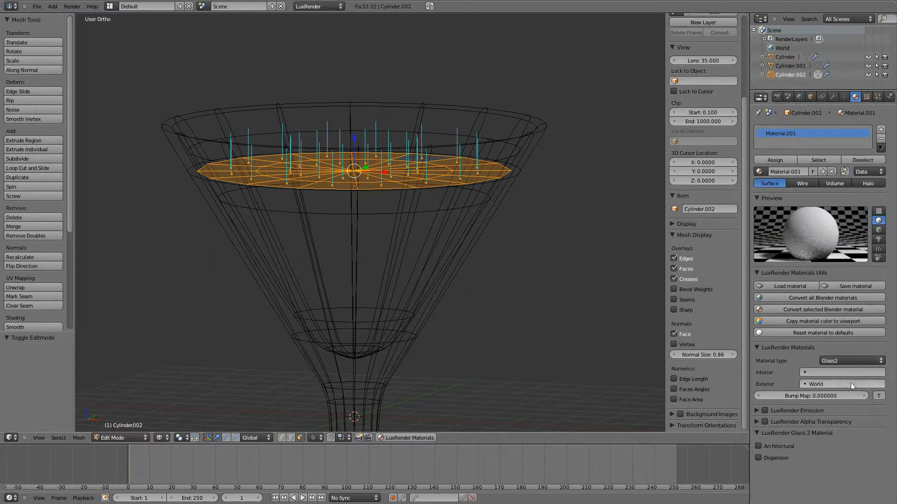
pyautogui.click(814, 373)
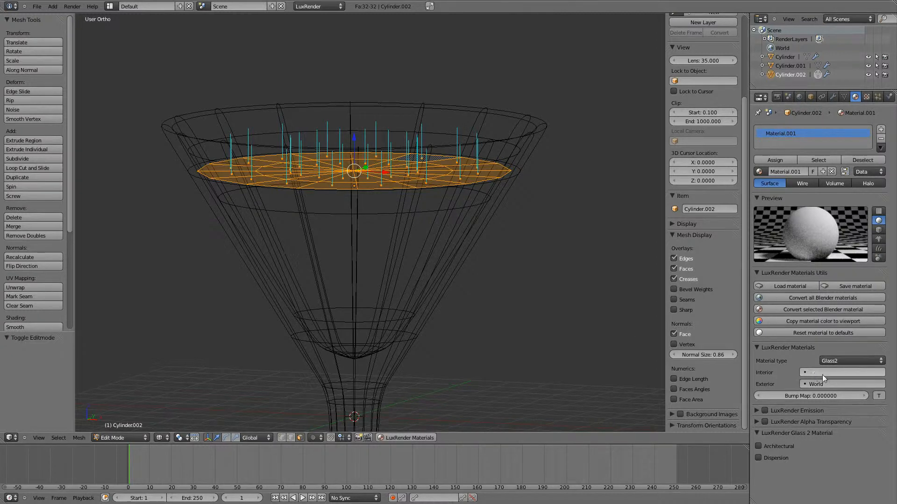
pyautogui.click(813, 395)
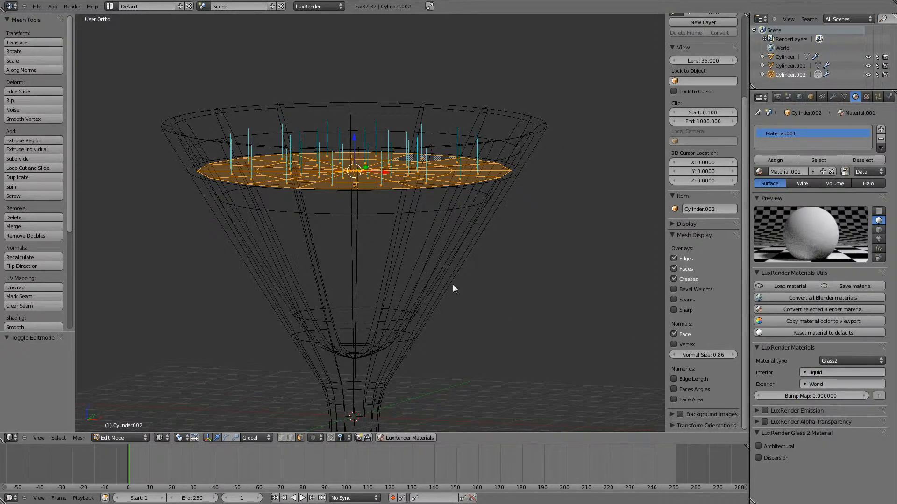
pyautogui.press('Tab')
# - Select the outer martini glass object and give it a new material of type Glass2
pyautogui.rightClick(441, 268)
pyautogui.rightClick(529, 143)
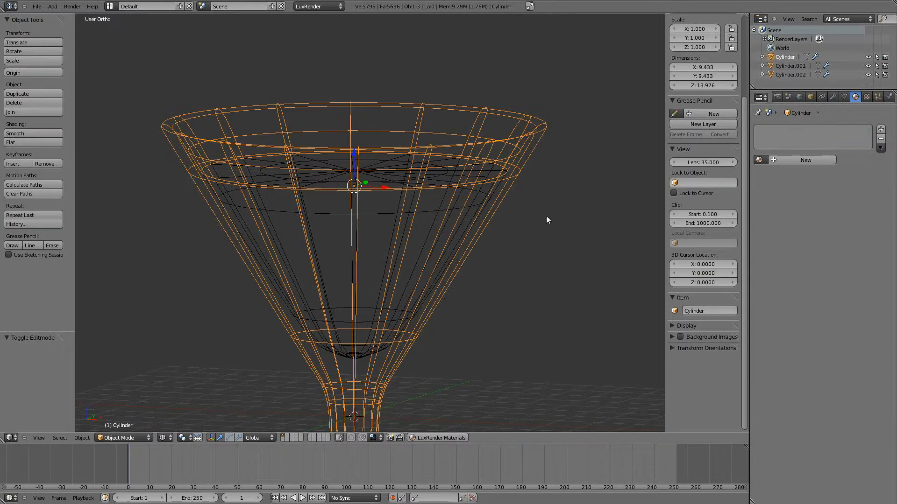
pyautogui.click(794, 159)
pyautogui.click(850, 348)
pyautogui.click(856, 352)
pyautogui.click(823, 349)
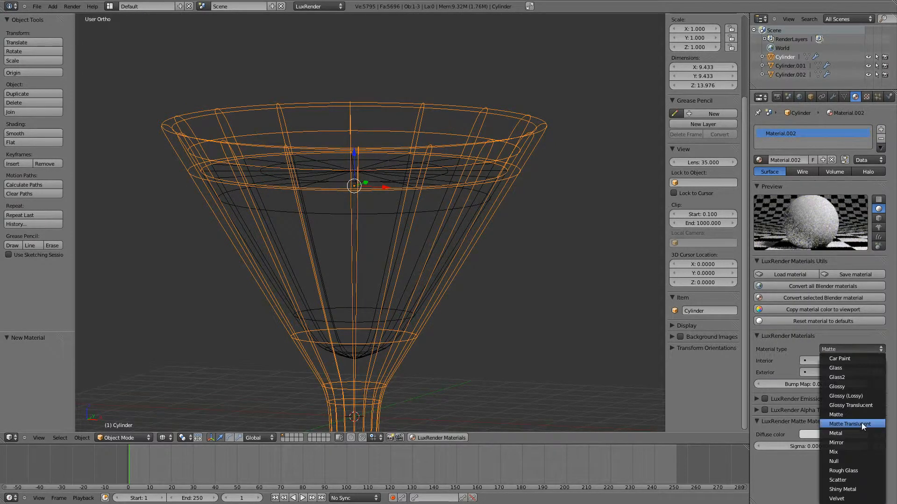
pyautogui.click(850, 374)
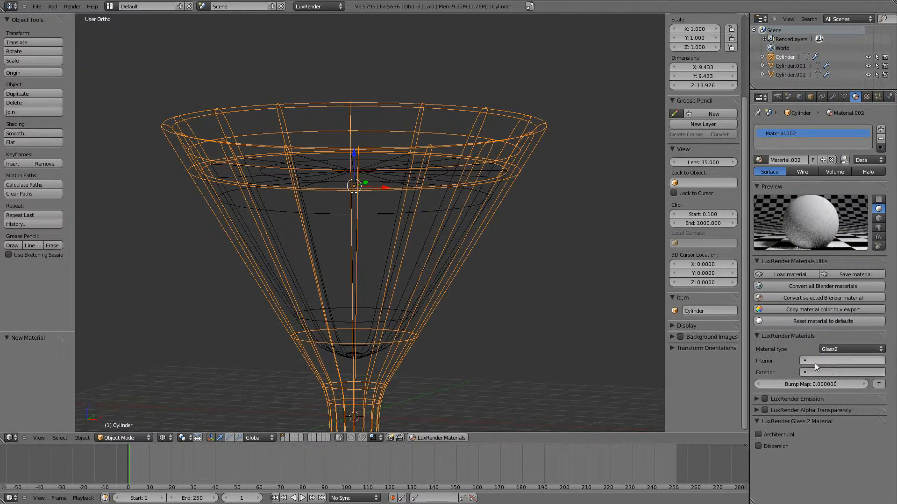
# - Check the martini glass's normals in Edit Mode and set its material's interior to glass and exterior to World
pyautogui.press('Tab')
pyautogui.click(823, 373)
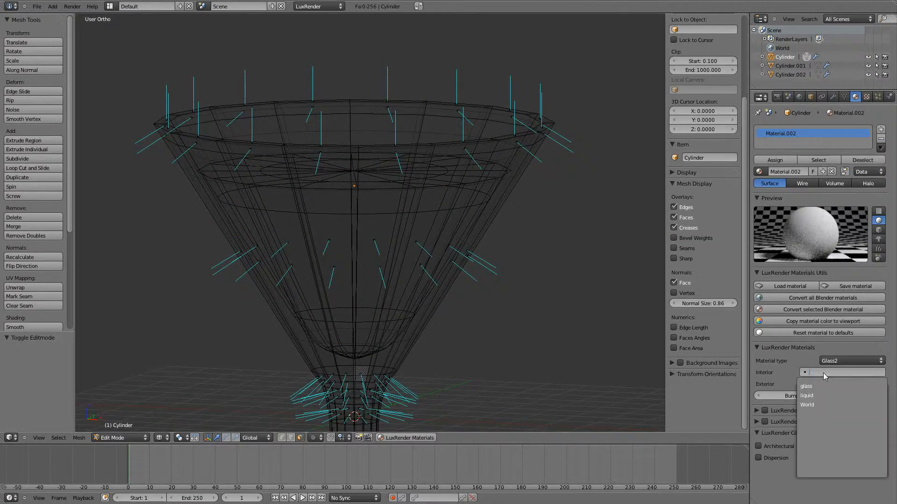
pyautogui.click(812, 387)
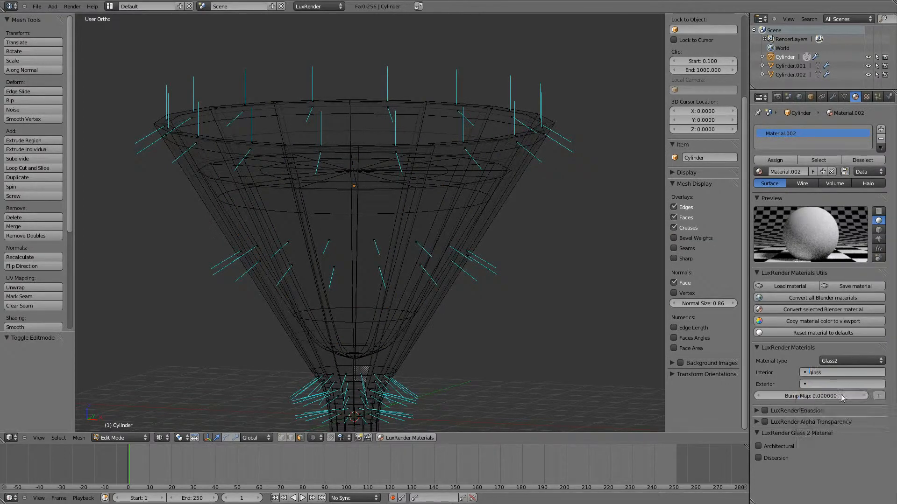
pyautogui.click(817, 383)
pyautogui.click(817, 418)
pyautogui.press('Tab')
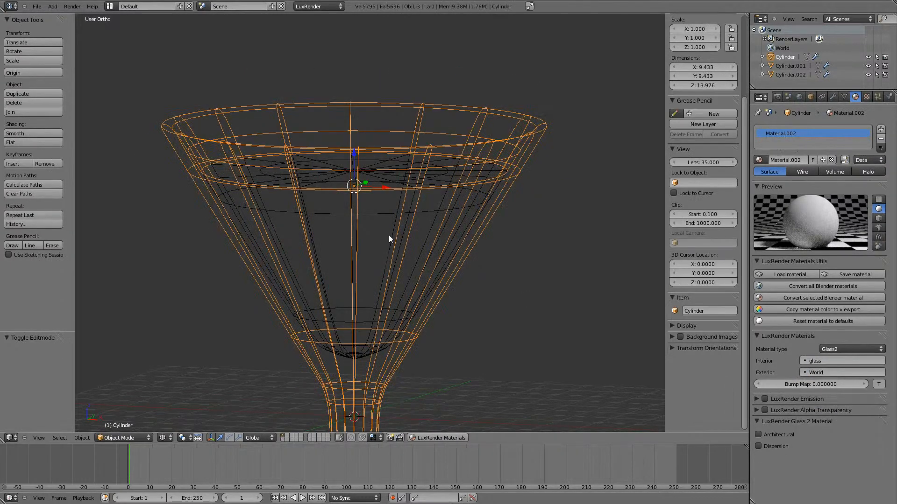
# - Switch to the front view and add a cylinder mesh at the 3D cursor
pyautogui.rightClick(418, 245)
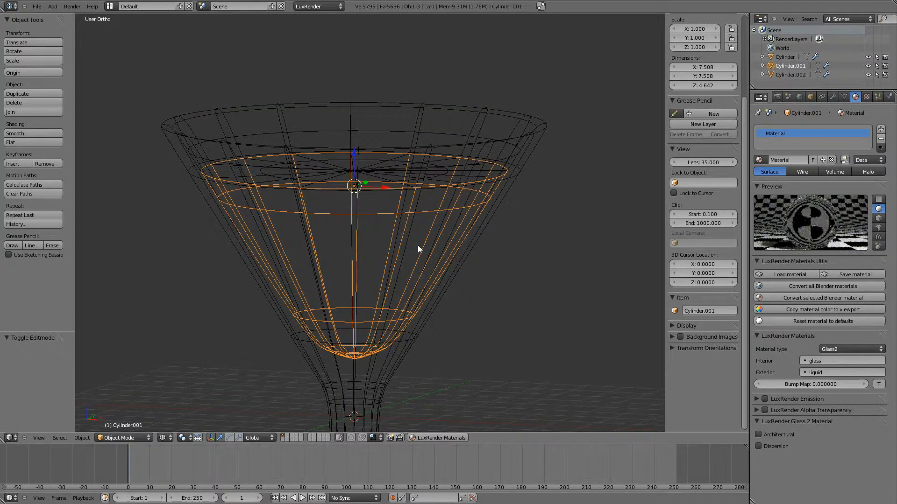
pyautogui.moveTo(540, 261); pyautogui.dragTo(369, 177, button='middle')
pyautogui.scroll(-5, 415, 276)
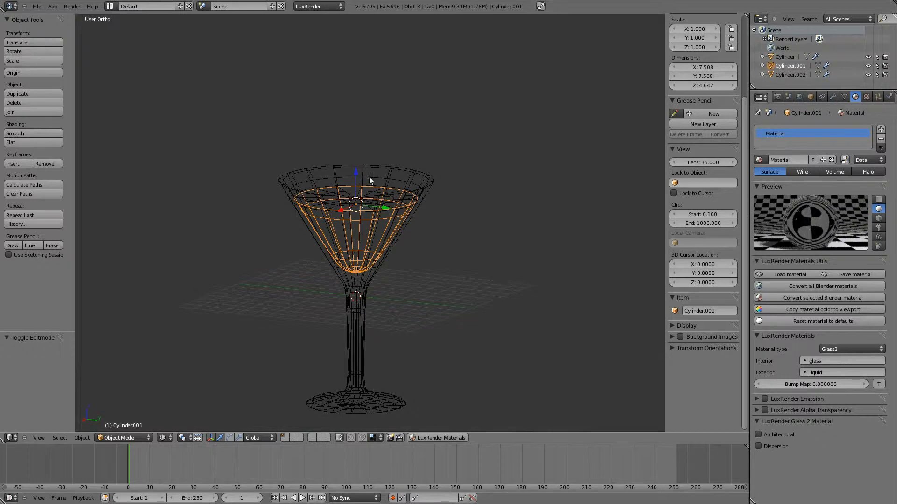
pyautogui.moveTo(398, 274); pyautogui.dragTo(398, 220, button='middle')
pyautogui.press('KP_1')
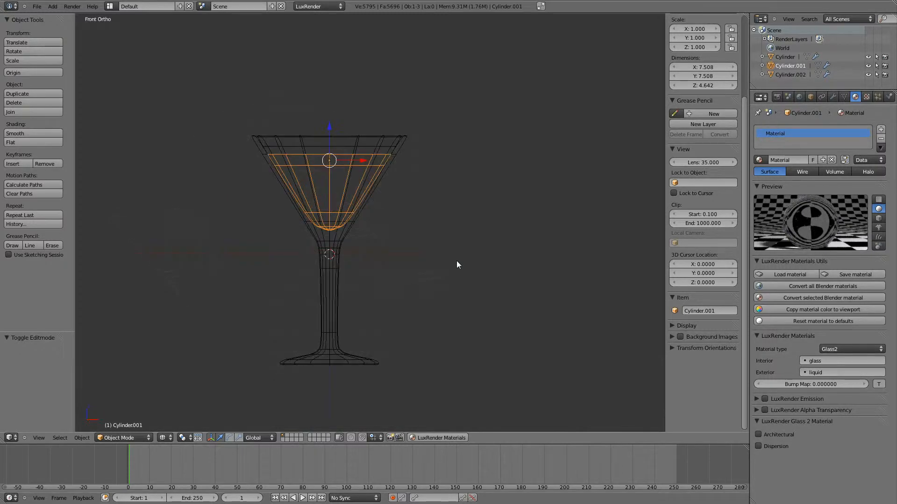
pyautogui.keyDown('shift'); pyautogui.moveTo(457, 265); pyautogui.dragTo(420, 246, button='middle'); pyautogui.keyUp('shift')
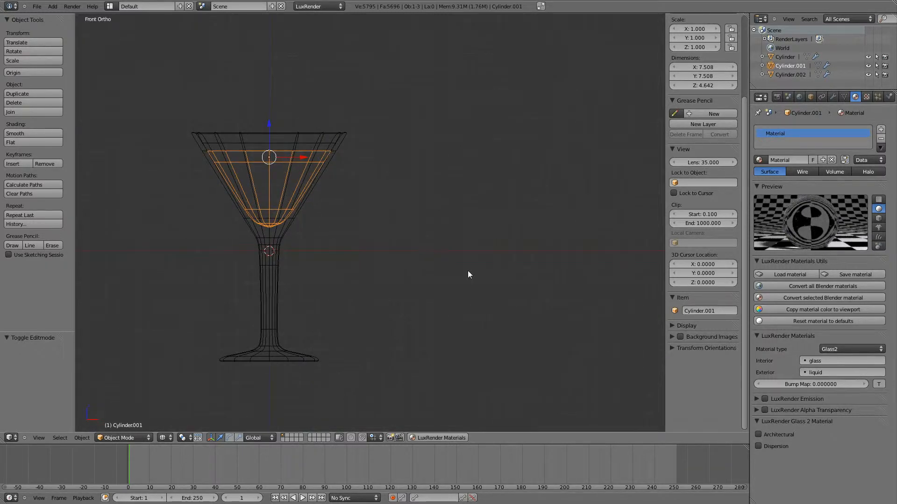
pyautogui.hotkey('shift', 'a')
pyautogui.moveTo(436, 249)
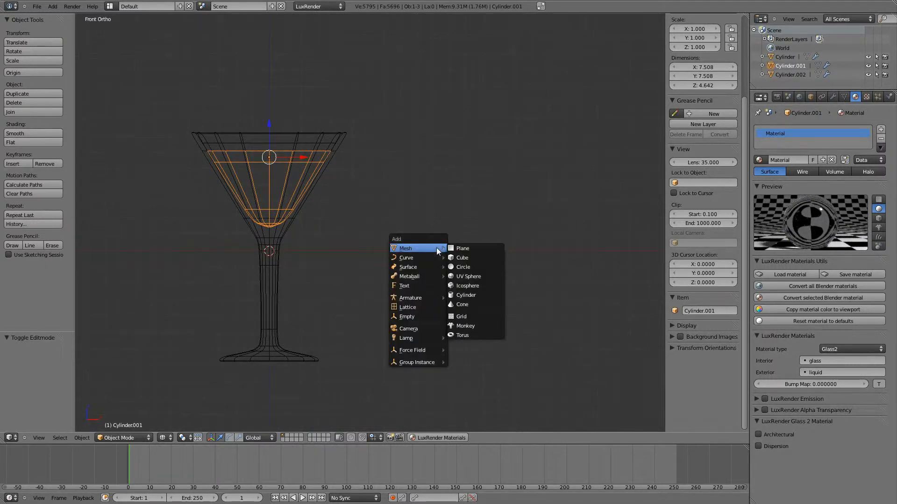
pyautogui.click(477, 297)
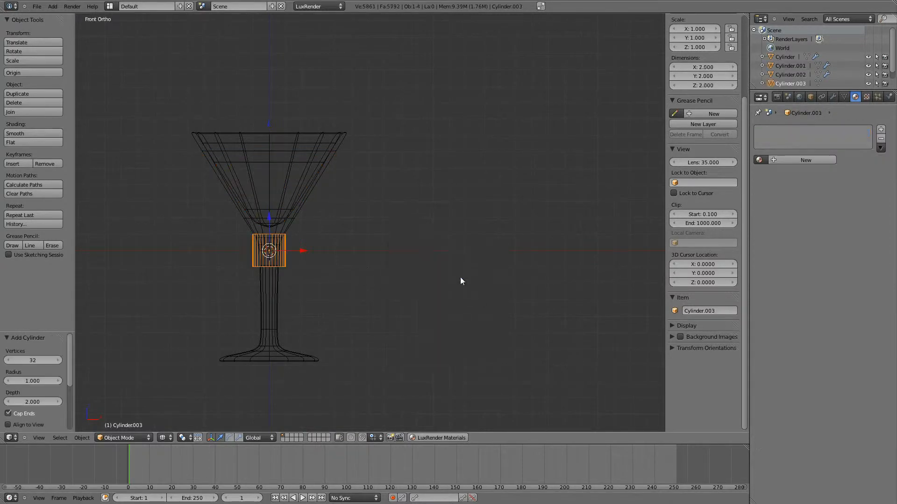
# - Remove the new cylinder's end caps and set its vertex count to 48
pyautogui.click(8, 413)
pyautogui.click(52, 361)
pyautogui.write('16')
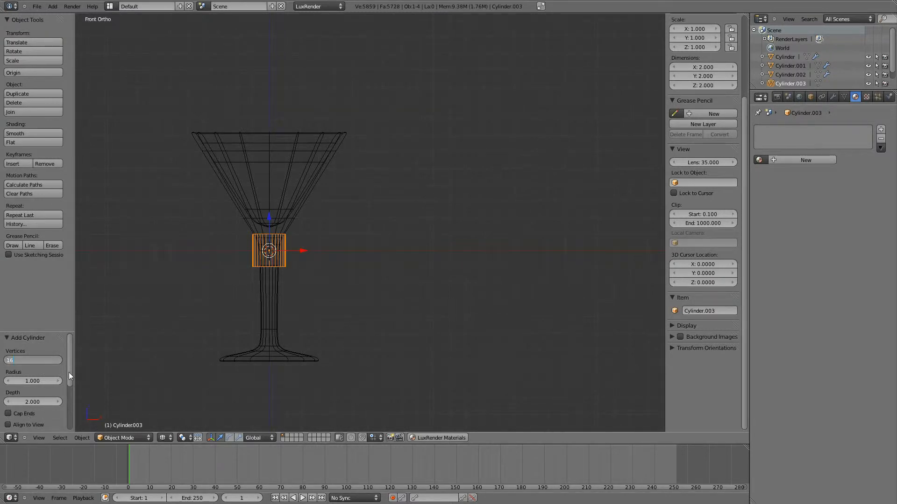
pyautogui.write('48')
pyautogui.press('Return')
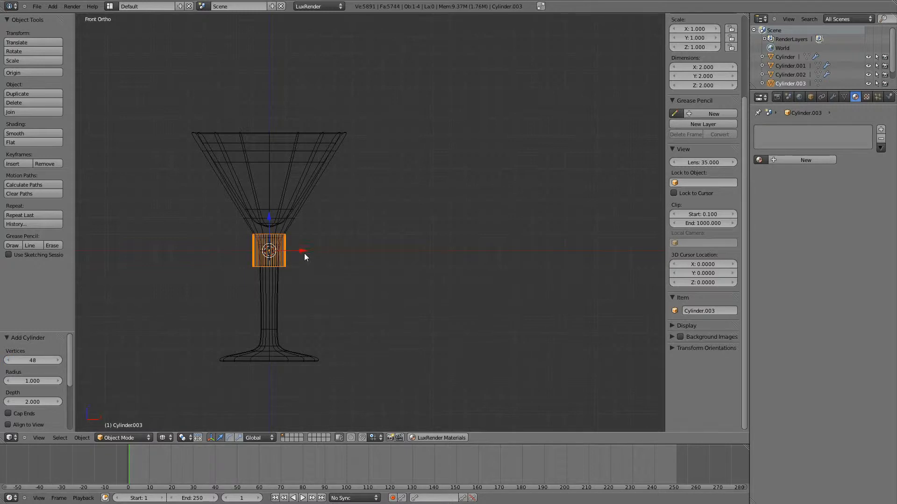
# - Move the open cylinder along the X axis into the empty space beside the martini glass
pyautogui.moveTo(303, 251); pyautogui.dragTo(496, 250)
pyautogui.keyDown('shift'); pyautogui.moveTo(531, 264); pyautogui.dragTo(387, 217, button='middle'); pyautogui.keyUp('shift')
pyautogui.scroll(6, 467, 266)
# - Enter Edit Mode with vertex selection and raise the whole cylinder mesh along Z above its origin
pyautogui.press('Tab')
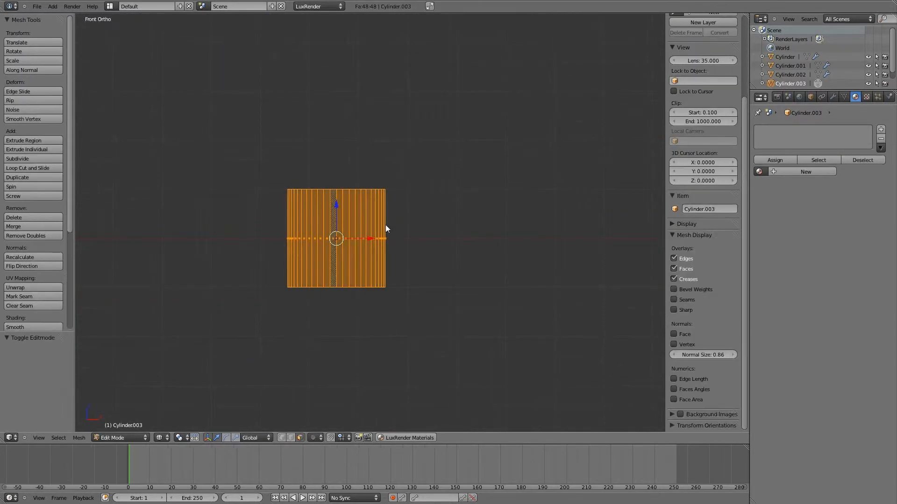
pyautogui.click(281, 437)
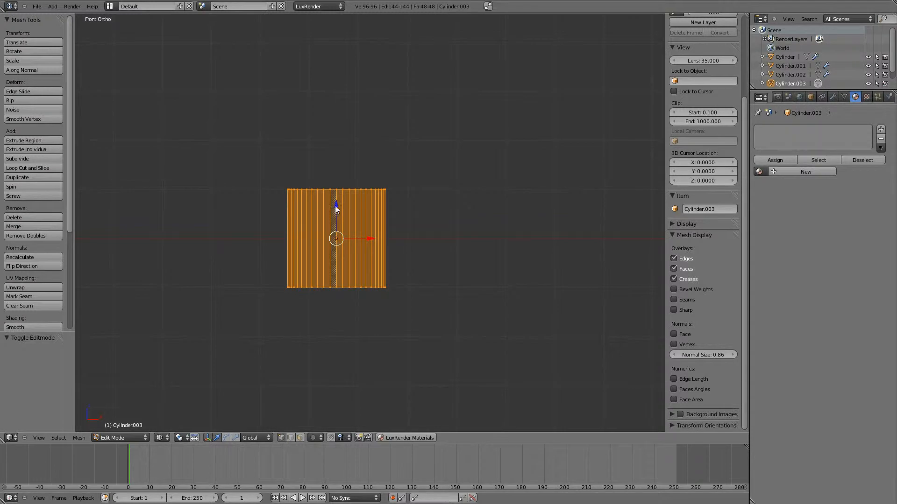
pyautogui.moveTo(336, 205); pyautogui.dragTo(338, 171)
# - Select only the cylinder's top ring of vertices and scale it down to a narrow opening, forming a cone shape
pyautogui.press('a')
pyautogui.press('b')
pyautogui.moveTo(254, 127); pyautogui.dragTo(515, 186)
pyautogui.press('a')
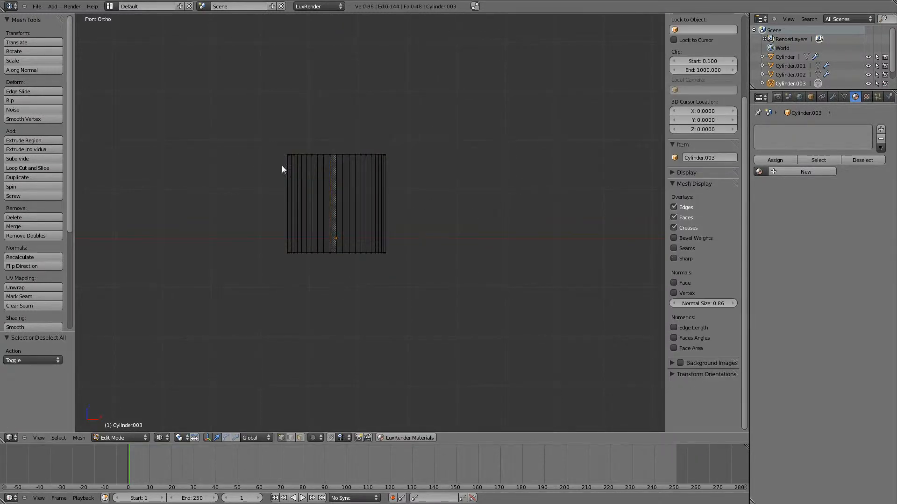
pyautogui.press('a')
pyautogui.press('a')
pyautogui.press('b')
pyautogui.moveTo(251, 139); pyautogui.dragTo(464, 189)
pyautogui.press('s')
pyautogui.click(355, 180)
pyautogui.press('a')
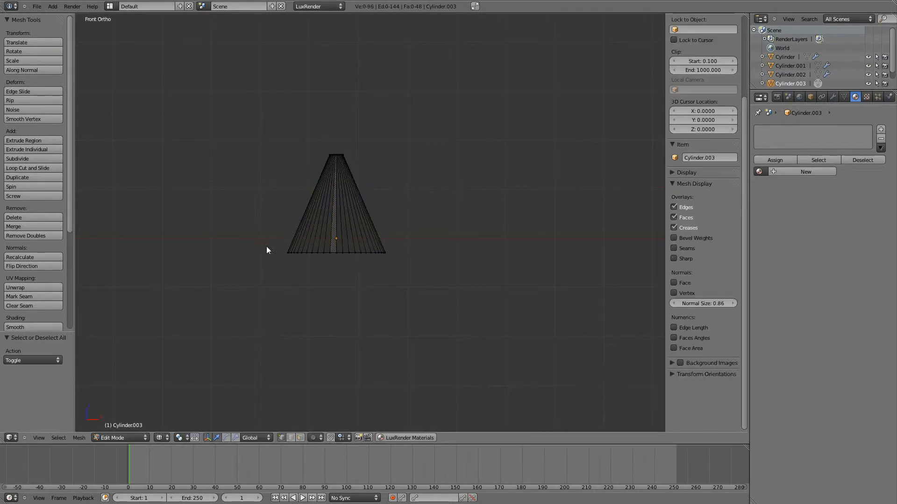
# - Select the cone's bottom ring of vertices and raise it about 1.61 along Z to flatten the cone
pyautogui.press('b')
pyautogui.moveTo(267, 250); pyautogui.dragTo(478, 339)
pyautogui.press('g')
pyautogui.press('z')
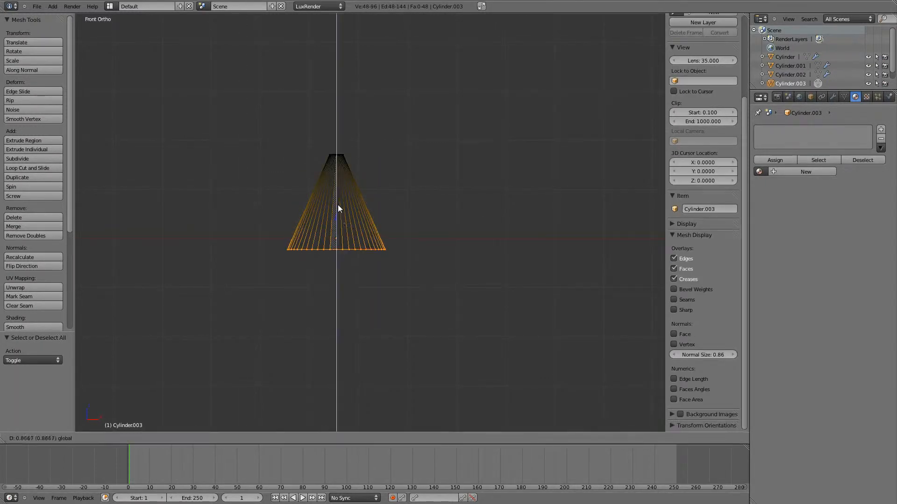
pyautogui.click(326, 143)
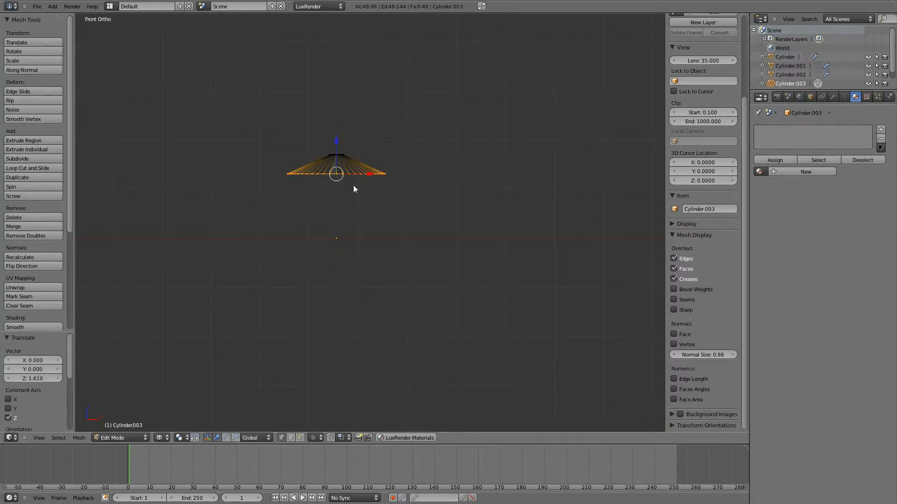
# - Select only the cone's top ring of vertices and scale it to about 0.305 to narrow the opening
pyautogui.scroll(3, 374, 201)
pyautogui.keyDown('shift'); pyautogui.moveTo(397, 218); pyautogui.dragTo(407, 354, button='middle'); pyautogui.keyUp('shift')
pyautogui.scroll(3, 384, 290)
pyautogui.keyDown('shift'); pyautogui.moveTo(384, 290); pyautogui.dragTo(357, 242, button='middle'); pyautogui.keyUp('shift')
pyautogui.scroll(1, 356, 242)
pyautogui.press('a')
pyautogui.press('b')
pyautogui.moveTo(248, 118); pyautogui.dragTo(411, 204)
pyautogui.press('s')
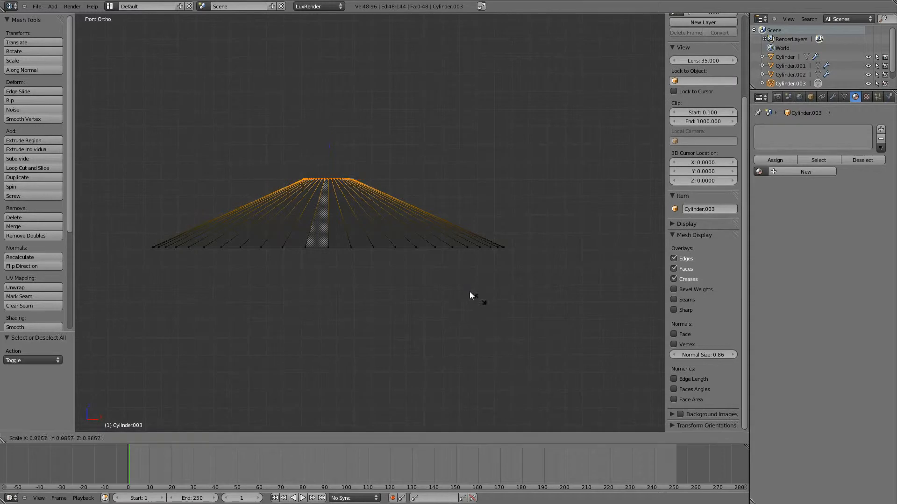
pyautogui.click(355, 232)
# - In top view, select every second vertex around the cone's outer ring
pyautogui.press('KP_7')
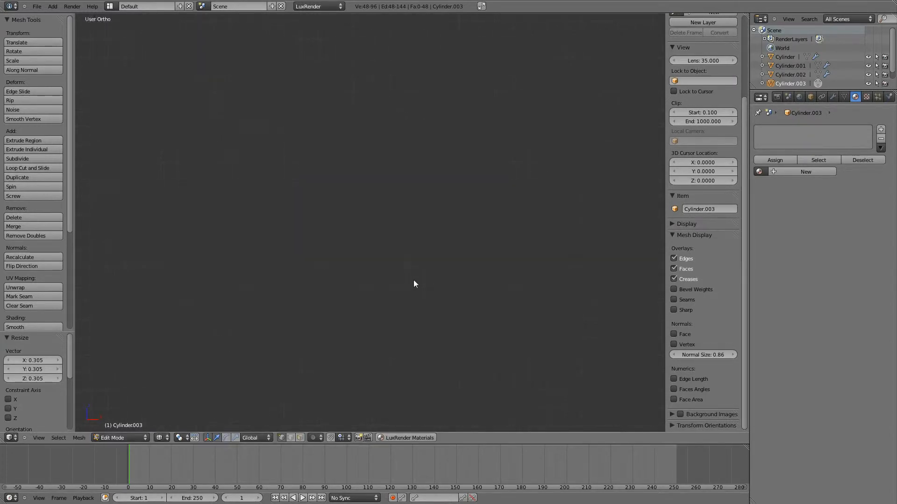
pyautogui.press('KP_Decimal')
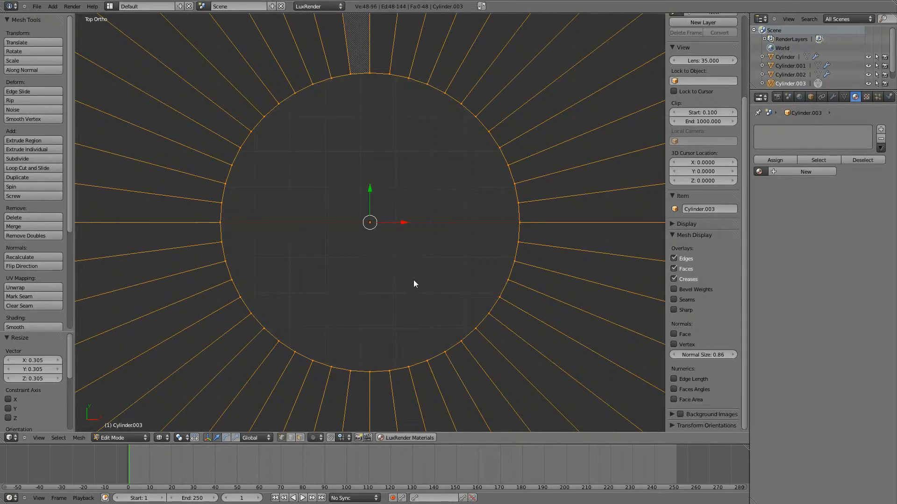
pyautogui.scroll(-17, 414, 279)
pyautogui.scroll(1, 414, 279)
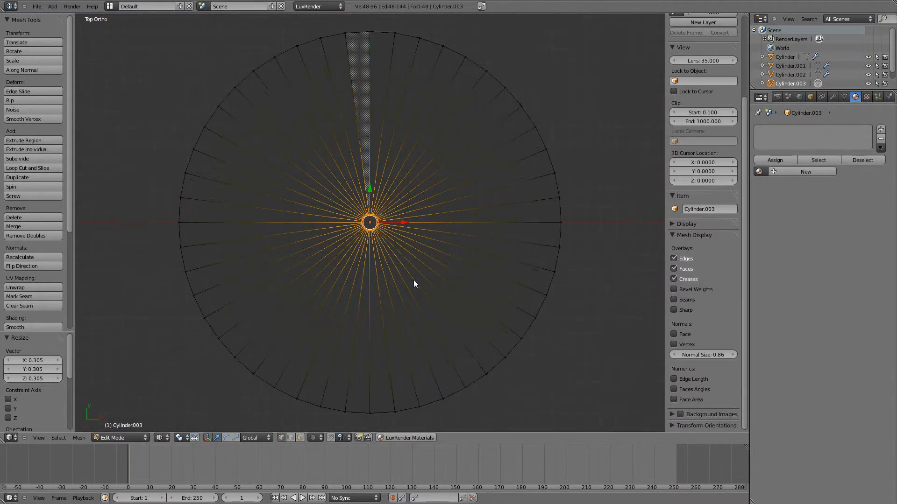
pyautogui.rightClick(372, 412)
pyautogui.keyDown('shift'); pyautogui.rightClick(428, 414); pyautogui.keyUp('shift')
pyautogui.keyDown('shift'); pyautogui.rightClick(465, 389); pyautogui.keyUp('shift')
pyautogui.keyDown('shift'); pyautogui.rightClick(507, 358); pyautogui.keyUp('shift')
pyautogui.keyDown('shift'); pyautogui.rightClick(540, 322); pyautogui.keyUp('shift')
pyautogui.keyDown('shift'); pyautogui.rightClick(553, 273); pyautogui.keyUp('shift')
pyautogui.keyDown('shift'); pyautogui.rightClick(561, 223); pyautogui.keyUp('shift')
pyautogui.keyDown('shift'); pyautogui.rightClick(555, 175); pyautogui.keyUp('shift')
pyautogui.keyDown('shift'); pyautogui.rightClick(535, 128); pyautogui.keyUp('shift')
pyautogui.keyDown('shift'); pyautogui.rightClick(501, 92); pyautogui.keyUp('shift')
pyautogui.keyDown('shift'); pyautogui.rightClick(463, 63); pyautogui.keyUp('shift')
pyautogui.keyDown('shift'); pyautogui.rightClick(419, 40); pyautogui.keyUp('shift')
pyautogui.keyDown('shift'); pyautogui.rightClick(370, 31); pyautogui.keyUp('shift')
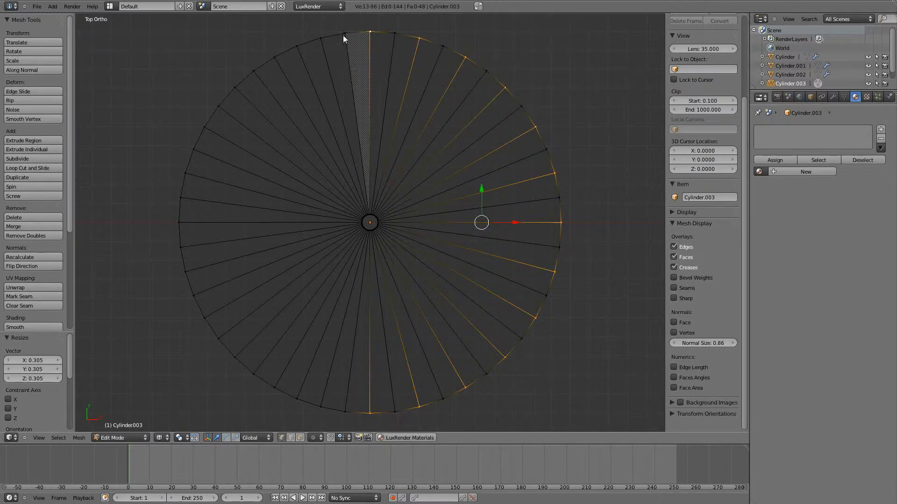
pyautogui.keyDown('shift'); pyautogui.rightClick(317, 42); pyautogui.keyUp('shift')
pyautogui.keyDown('shift'); pyautogui.rightClick(275, 58); pyautogui.keyUp('shift')
pyautogui.keyDown('shift'); pyautogui.rightClick(233, 89); pyautogui.keyUp('shift')
pyautogui.keyDown('shift'); pyautogui.rightClick(205, 127); pyautogui.keyUp('shift')
pyautogui.keyDown('shift'); pyautogui.rightClick(186, 172); pyautogui.keyUp('shift')
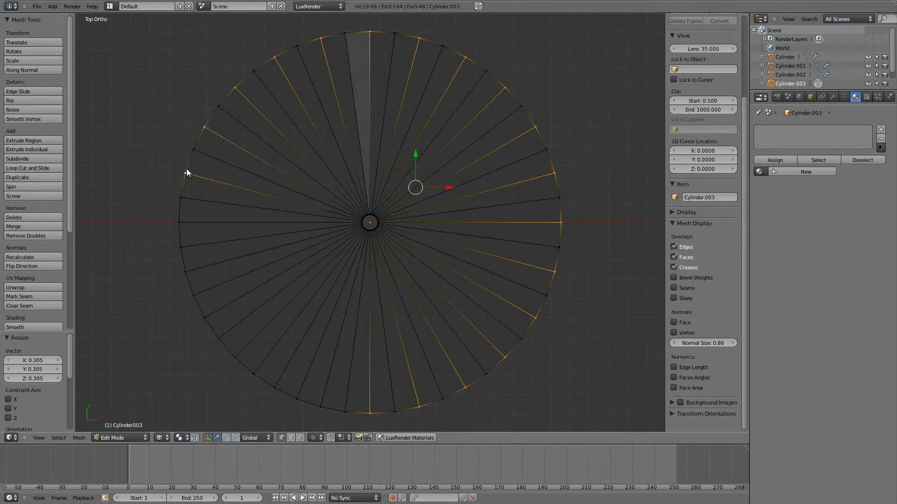
pyautogui.keyDown('shift'); pyautogui.rightClick(181, 219); pyautogui.keyUp('shift')
pyautogui.keyDown('shift'); pyautogui.rightClick(187, 272); pyautogui.keyUp('shift')
pyautogui.keyDown('shift'); pyautogui.rightClick(206, 318); pyautogui.keyUp('shift')
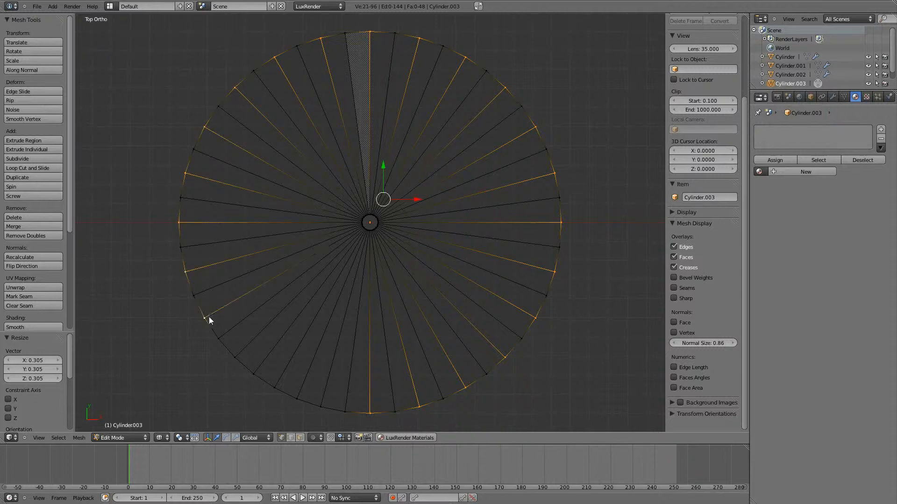
pyautogui.keyDown('shift'); pyautogui.rightClick(235, 359); pyautogui.keyUp('shift')
pyautogui.keyDown('shift'); pyautogui.rightClick(275, 386); pyautogui.keyUp('shift')
pyautogui.keyDown('shift'); pyautogui.rightClick(317, 404); pyautogui.keyUp('shift')
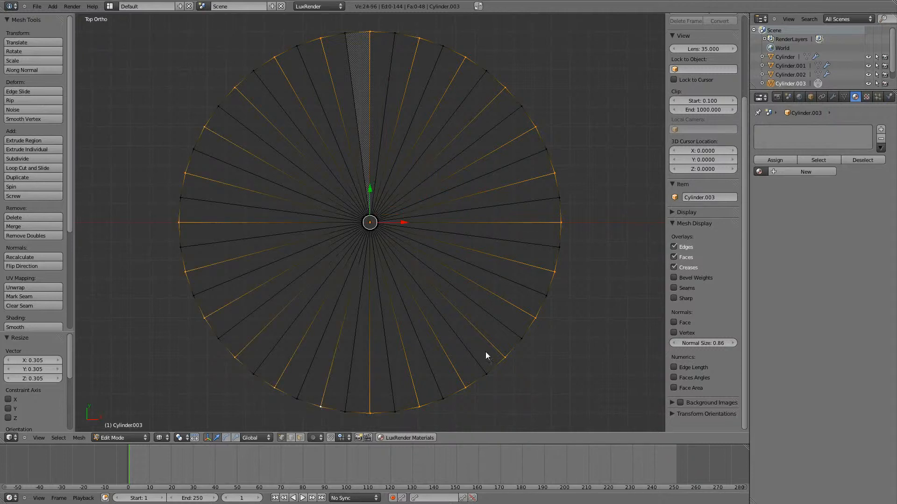
# - Raise the selected alternate rim vertices about 0.111 along Z to form a zigzag edge
pyautogui.moveTo(480, 303); pyautogui.dragTo(472, 211, button='middle')
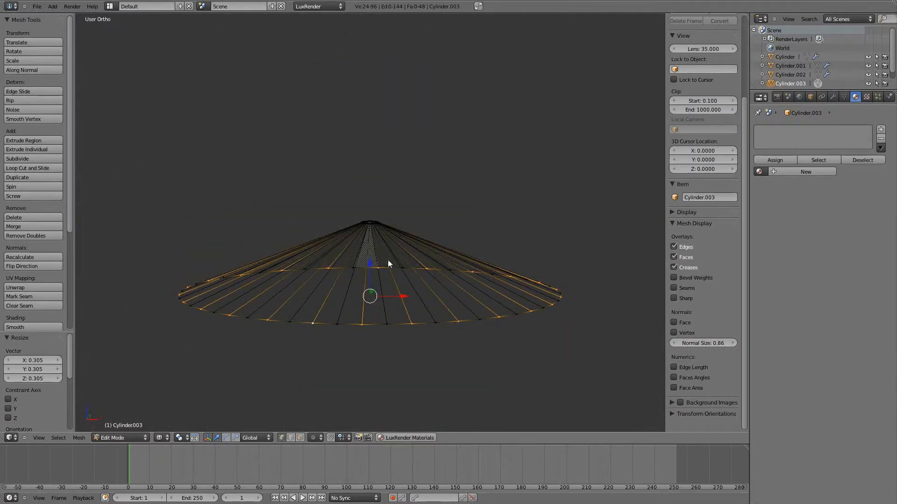
pyautogui.moveTo(369, 267); pyautogui.dragTo(368, 248)
pyautogui.moveTo(504, 295)
pyautogui.mouseDown(button='middle')
pyautogui.moveTo(438, 360)
pyautogui.moveTo(486, 282)
pyautogui.moveTo(500, 288)
pyautogui.mouseUp(button='middle')
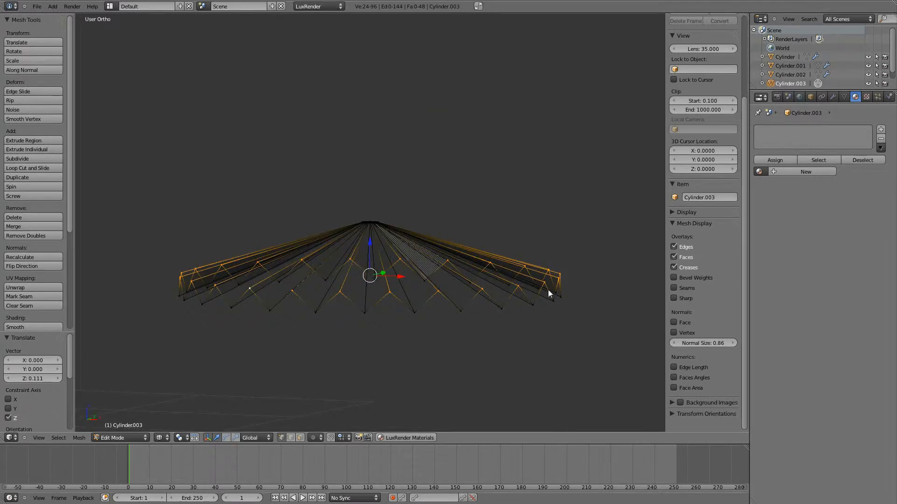
# - Return to Object Mode and add a level 2 Subdivision Surface modifier to the cone with Optimal Display enabled
pyautogui.press('Tab')
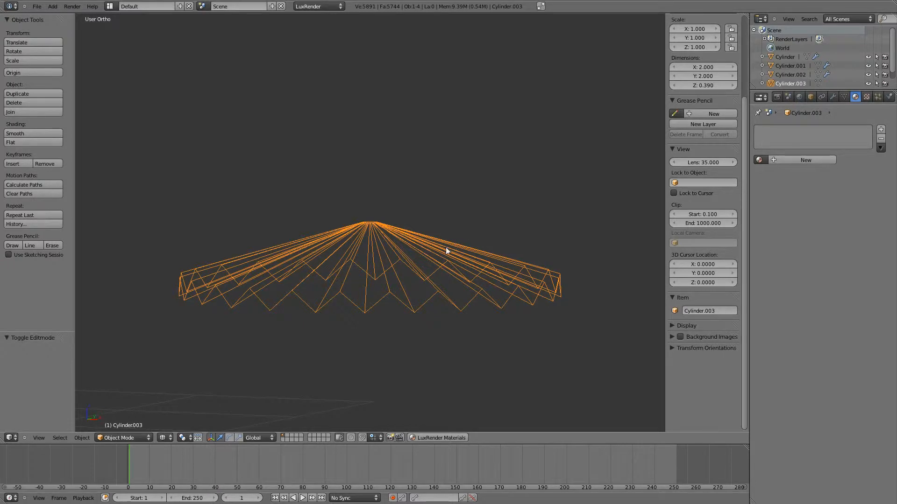
pyautogui.hotkey('ctrl', '2')
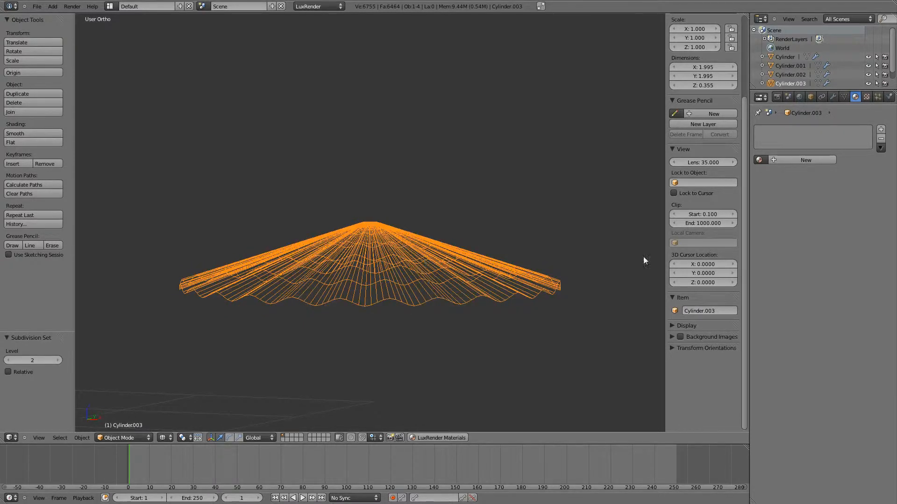
pyautogui.click(833, 96)
pyautogui.click(827, 217)
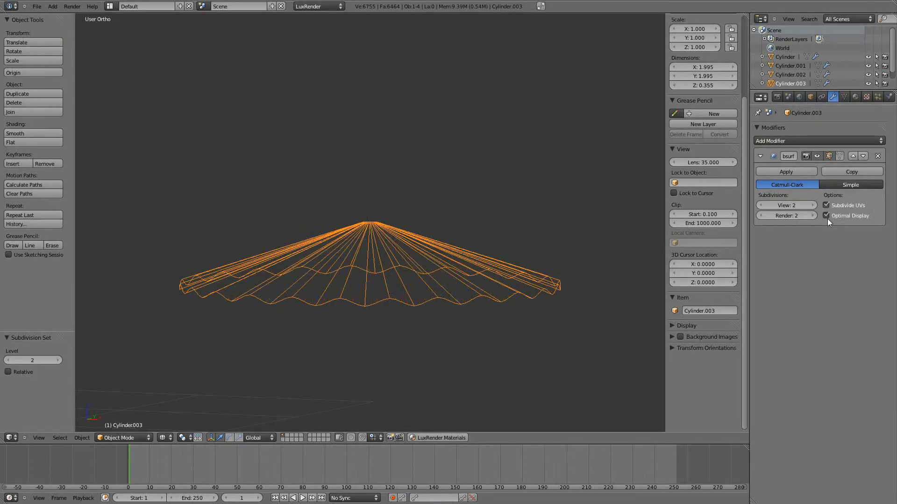
pyautogui.moveTo(547, 254)
pyautogui.mouseDown(button='middle')
pyautogui.moveTo(496, 265)
pyautogui.moveTo(546, 278)
pyautogui.moveTo(443, 272)
pyautogui.moveTo(550, 246)
pyautogui.moveTo(543, 262)
pyautogui.mouseUp(button='middle')
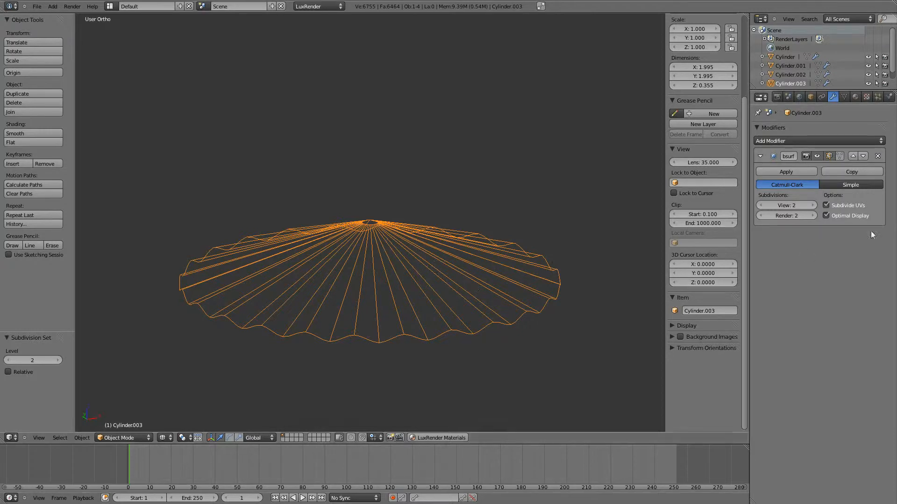
# - Add a Solidify modifier to the pleated cone and apply smooth shading in solid view
pyautogui.click(799, 141)
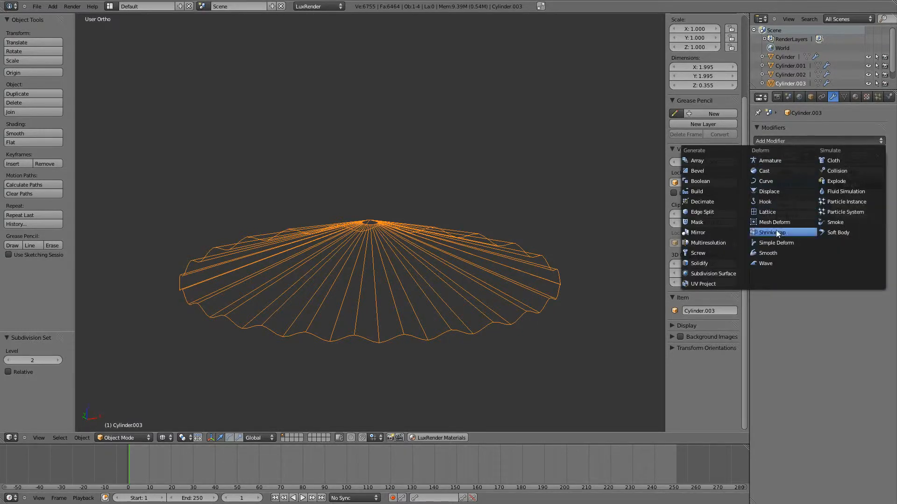
pyautogui.click(722, 263)
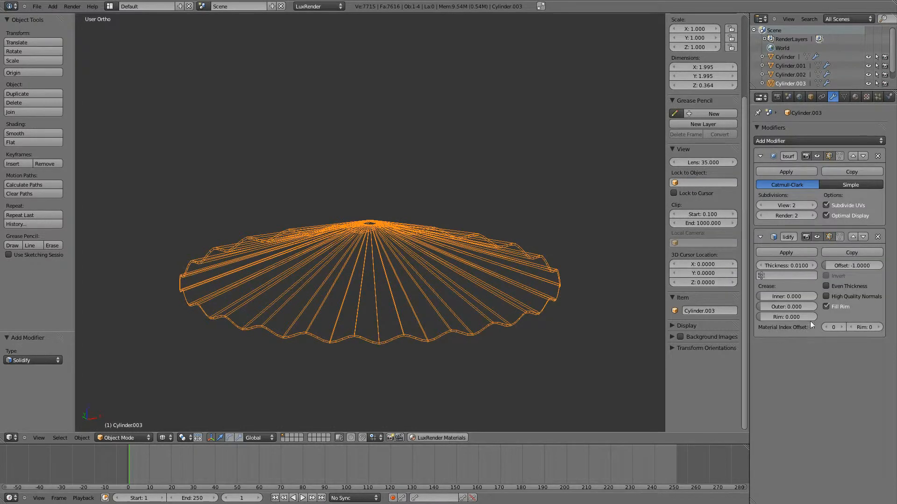
pyautogui.moveTo(536, 310)
pyautogui.mouseDown(button='middle')
pyautogui.moveTo(545, 296)
pyautogui.moveTo(503, 271)
pyautogui.moveTo(526, 255)
pyautogui.moveTo(515, 273)
pyautogui.moveTo(522, 290)
pyautogui.mouseUp(button='middle')
pyautogui.press('z')
pyautogui.scroll(2, 529, 297)
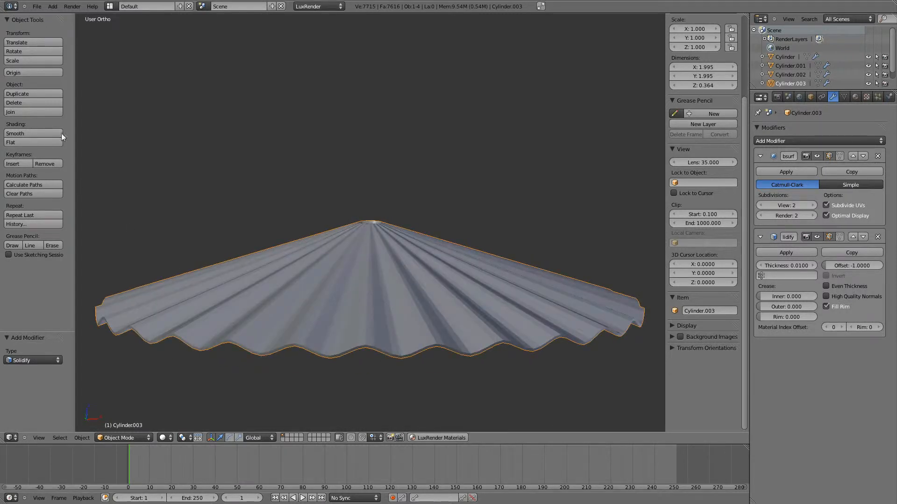
pyautogui.click(15, 133)
pyautogui.moveTo(517, 262); pyautogui.dragTo(246, 260, button='middle')
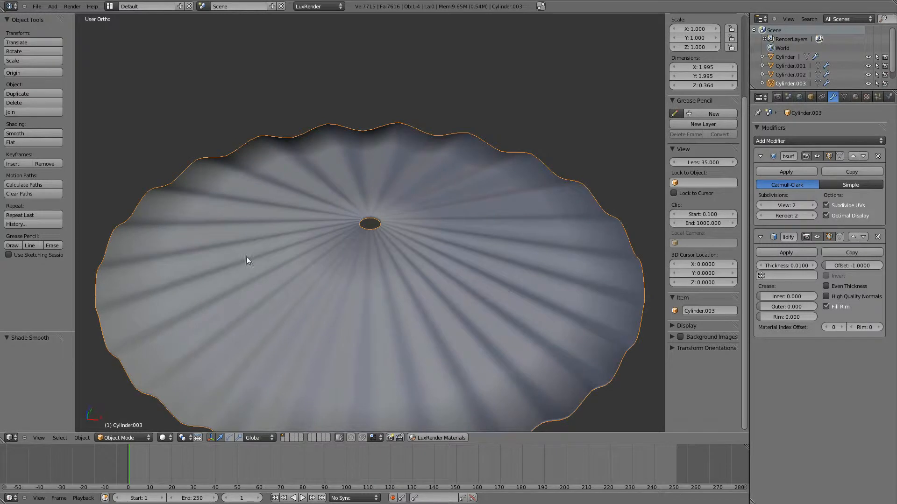
# - Enter Edit Mode on the pleated cone and recalculate the normals of its mesh
pyautogui.press('Tab')
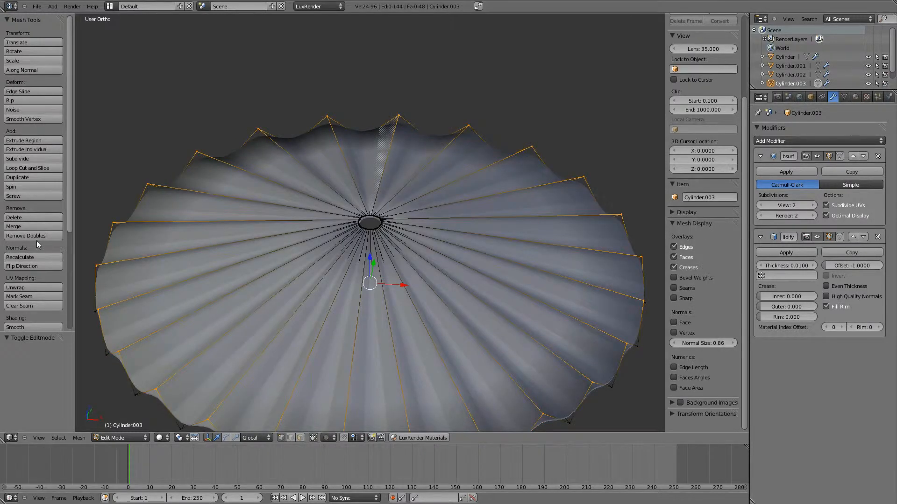
pyautogui.click(30, 257)
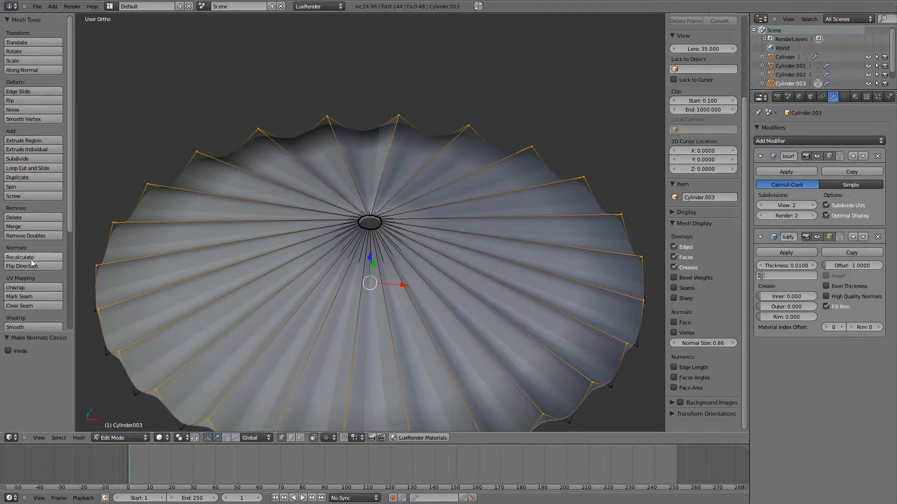
pyautogui.moveTo(180, 267); pyautogui.dragTo(444, 267, button='middle')
pyautogui.moveTo(524, 266); pyautogui.dragTo(557, 257, button='middle')
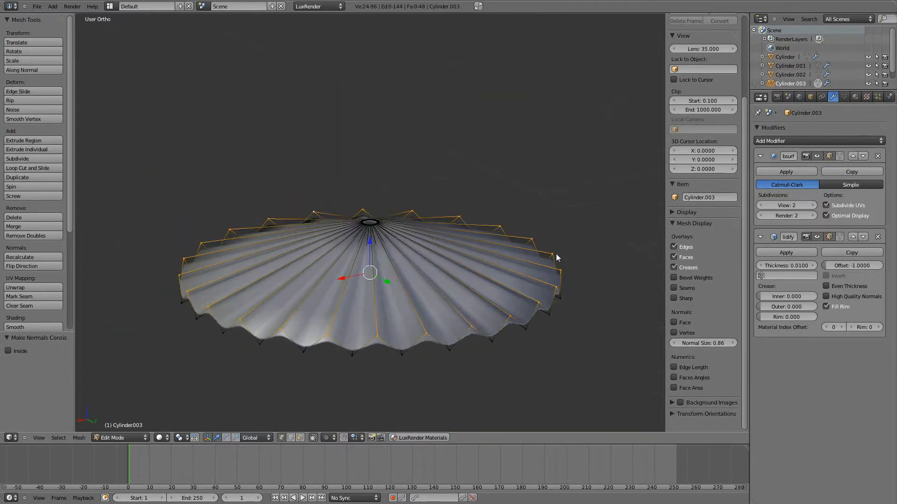
# - Add one loop cut close to the cone's outer rim and another near its central opening
pyautogui.hotkey('ctrl', 'r')
pyautogui.click(393, 276)
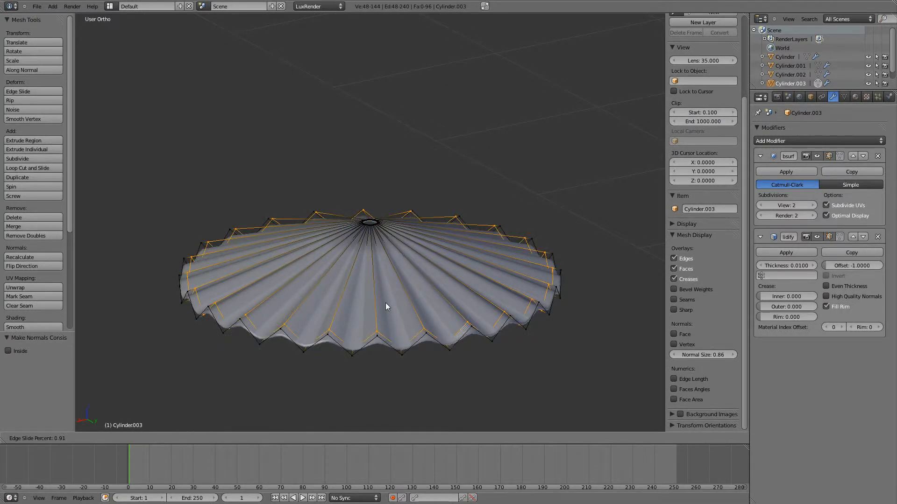
pyautogui.click(385, 302)
pyautogui.moveTo(428, 271); pyautogui.dragTo(366, 298, button='middle')
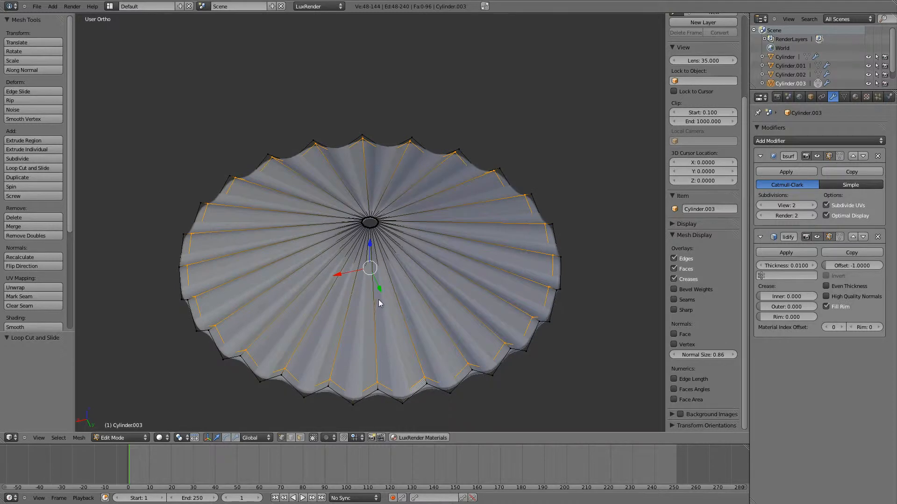
pyautogui.hotkey('ctrl', 'r')
pyautogui.click(363, 252)
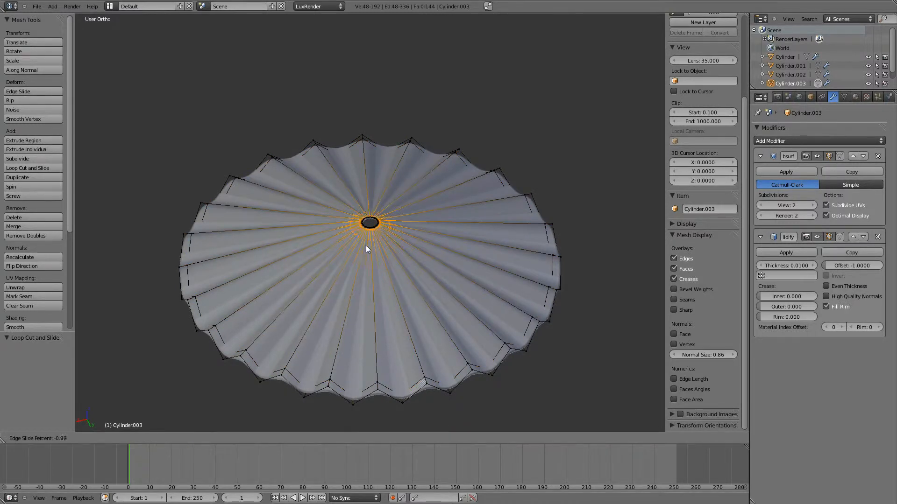
pyautogui.click(365, 246)
pyautogui.moveTo(432, 309); pyautogui.dragTo(337, 204, button='middle')
# - Add a second pair of loop cuts, one slid outward toward the rim loop and one against the central opening
pyautogui.hotkey('ctrl', 'r')
pyautogui.click(261, 242)
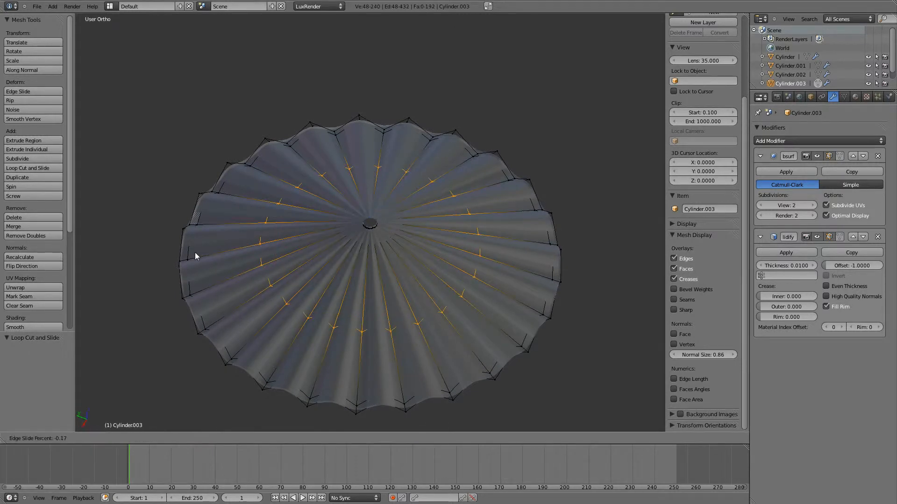
pyautogui.click(287, 267)
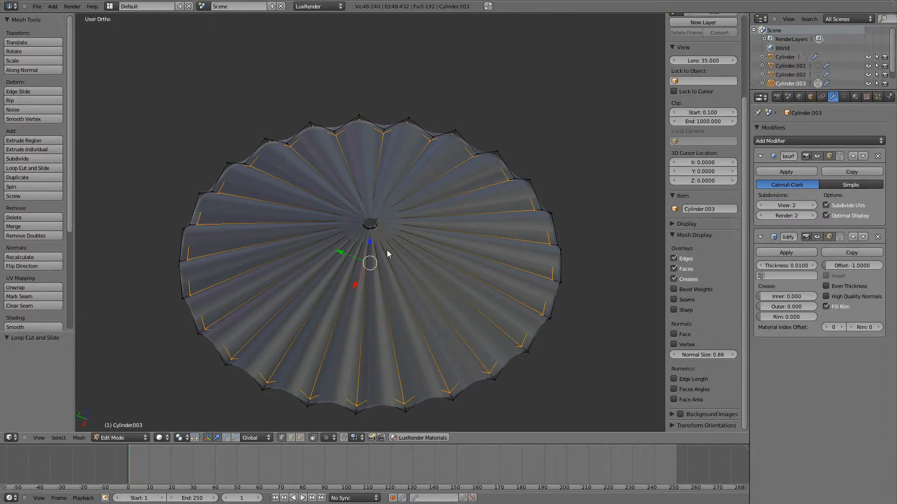
pyautogui.hotkey('ctrl', 'r')
pyautogui.click(385, 252)
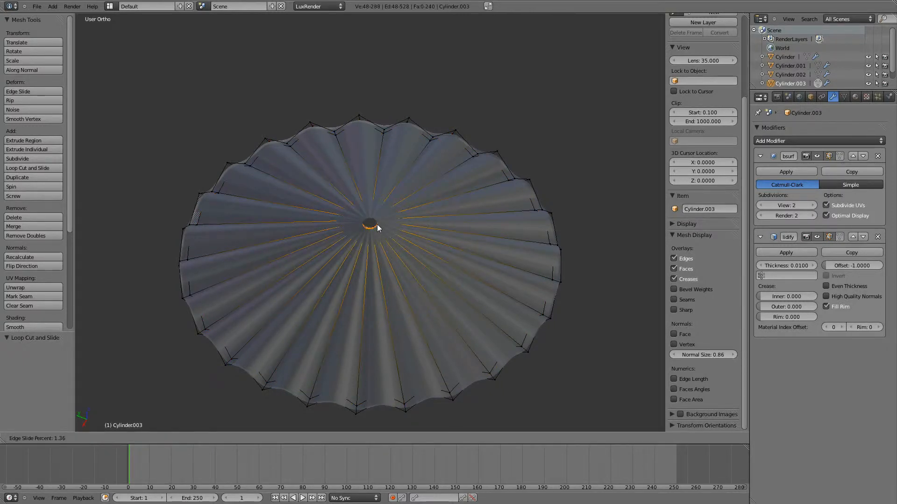
pyautogui.click(375, 225)
# - Examine the pleated cone's scalloped rim and its thickness from the side
pyautogui.moveTo(404, 305); pyautogui.dragTo(558, 297, button='middle')
pyautogui.scroll(3, 558, 297)
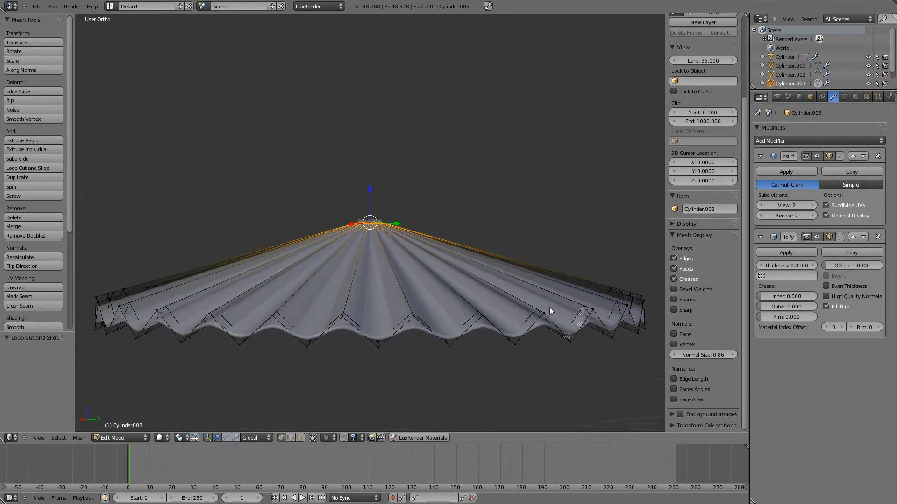
pyautogui.scroll(2, 549, 307)
pyautogui.keyDown('shift'); pyautogui.moveTo(484, 310); pyautogui.dragTo(392, 161, button='middle'); pyautogui.keyUp('shift')
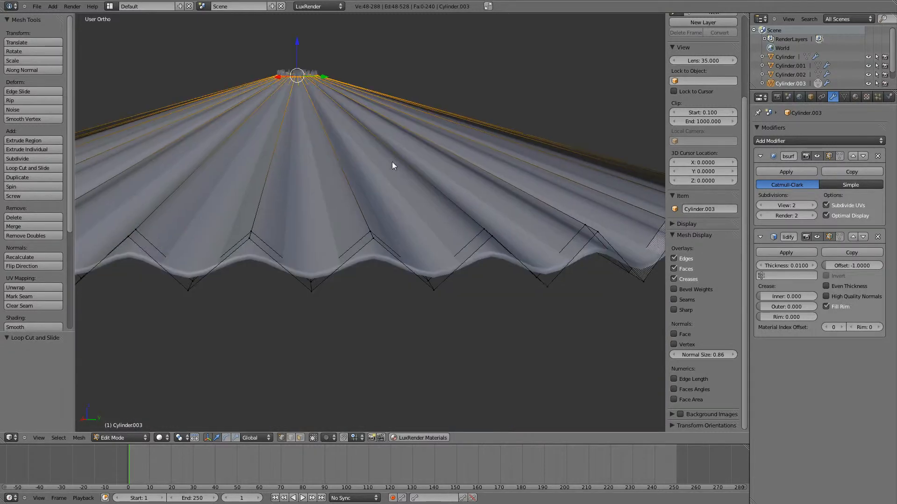
pyautogui.scroll(2, 482, 287)
pyautogui.scroll(-2, 481, 288)
pyautogui.moveTo(498, 292); pyautogui.dragTo(508, 276, button='middle')
pyautogui.scroll(-4, 486, 309)
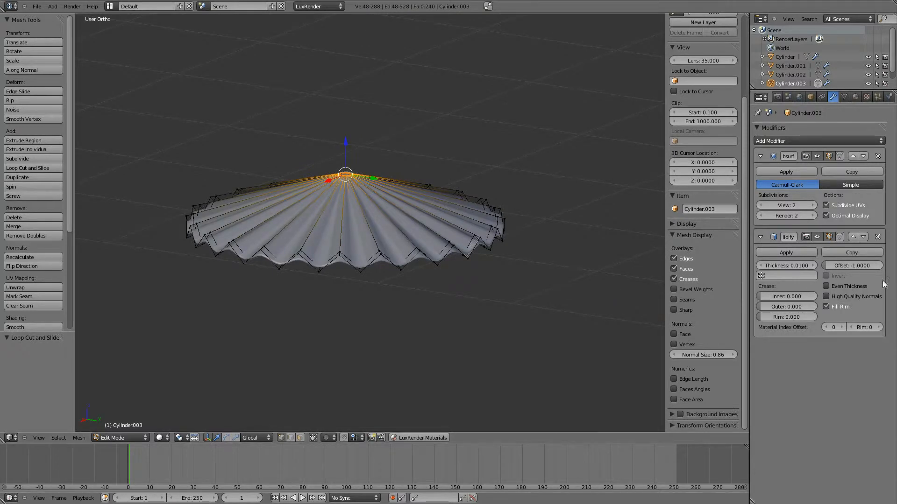
# - Move the Solidify modifier above the Subdivision Surface modifier and inspect the rim
pyautogui.click(853, 237)
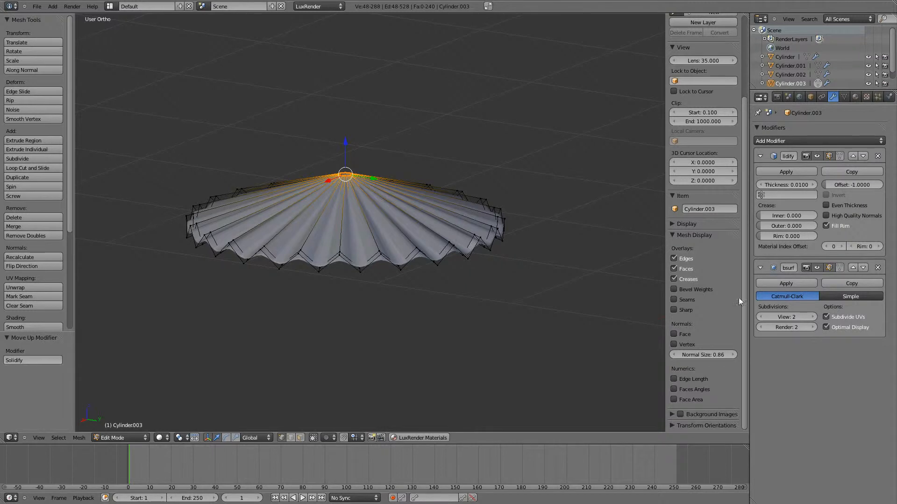
pyautogui.scroll(3, 559, 318)
pyautogui.moveTo(545, 319); pyautogui.dragTo(474, 269, button='middle')
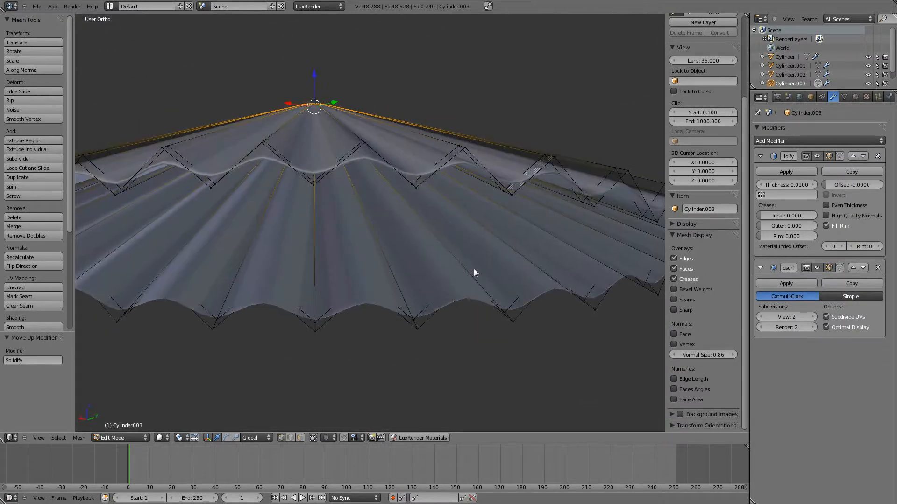
# - Increase the Solidify modifier's thickness to 0.0240
pyautogui.click(811, 183)
pyautogui.click(811, 184)
pyautogui.click(811, 184)
pyautogui.click(811, 184)
pyautogui.click(811, 183)
pyautogui.click(811, 183)
pyautogui.click(811, 183)
pyautogui.moveTo(621, 262); pyautogui.dragTo(617, 293, button='middle')
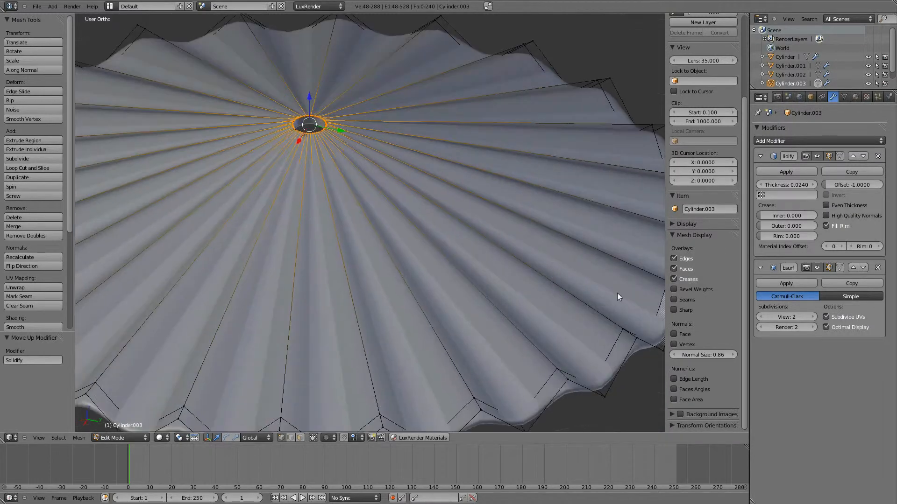
# - Examine the cone's central opening and the shading artifacts around it in close-up
pyautogui.scroll(-3, 618, 293)
pyautogui.press('Tab')
pyautogui.moveTo(425, 302); pyautogui.dragTo(455, 323, button='middle')
pyautogui.scroll(8, 454, 321)
pyautogui.moveTo(396, 268); pyautogui.dragTo(424, 293, button='middle')
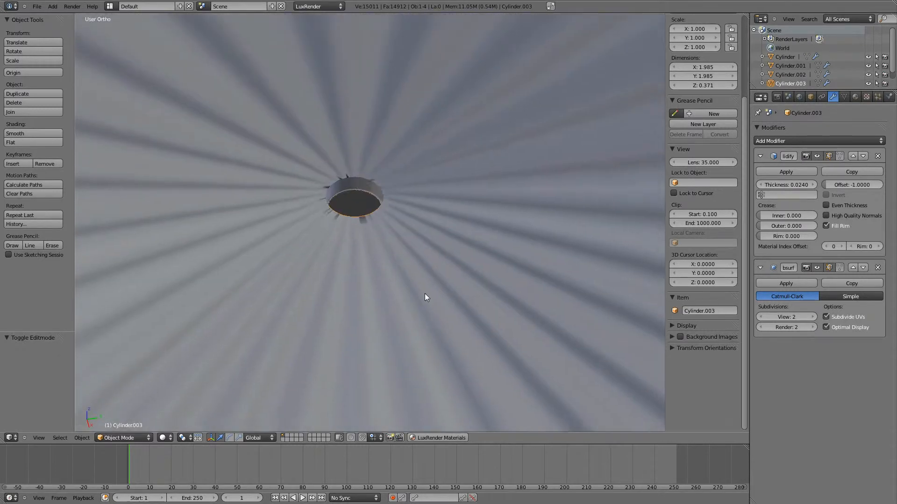
pyautogui.scroll(5, 425, 293)
pyautogui.scroll(-6, 423, 251)
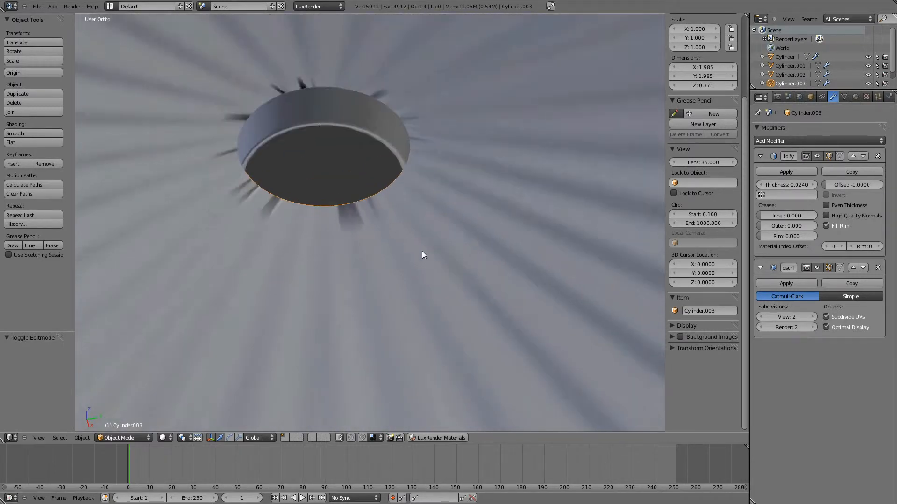
pyautogui.moveTo(422, 251); pyautogui.dragTo(354, 211, button='middle')
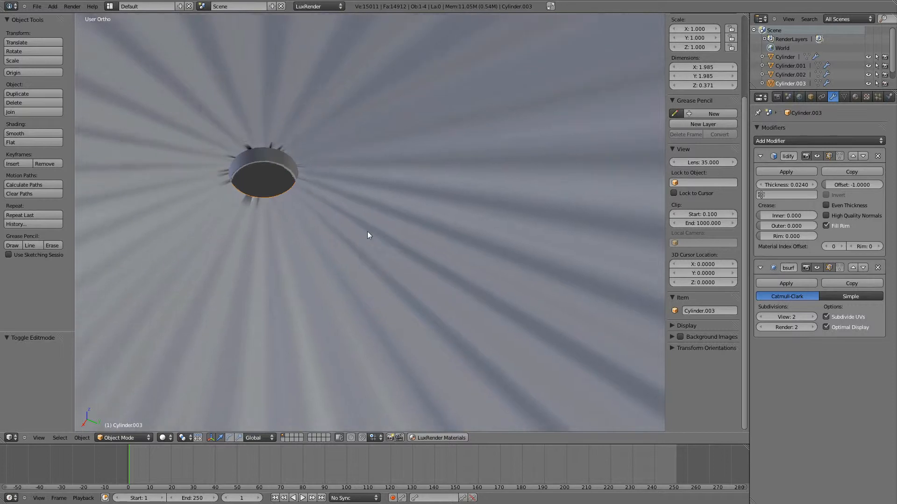
pyautogui.scroll(-8, 367, 234)
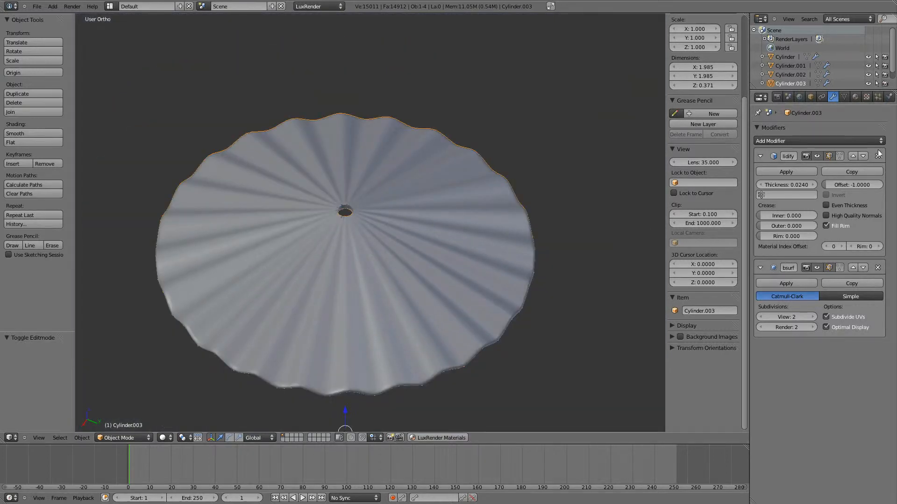
# - Remove the Solidify modifier from the pleated cone and return to editing its mesh
pyautogui.click(877, 155)
pyautogui.moveTo(559, 254); pyautogui.dragTo(602, 299, button='middle')
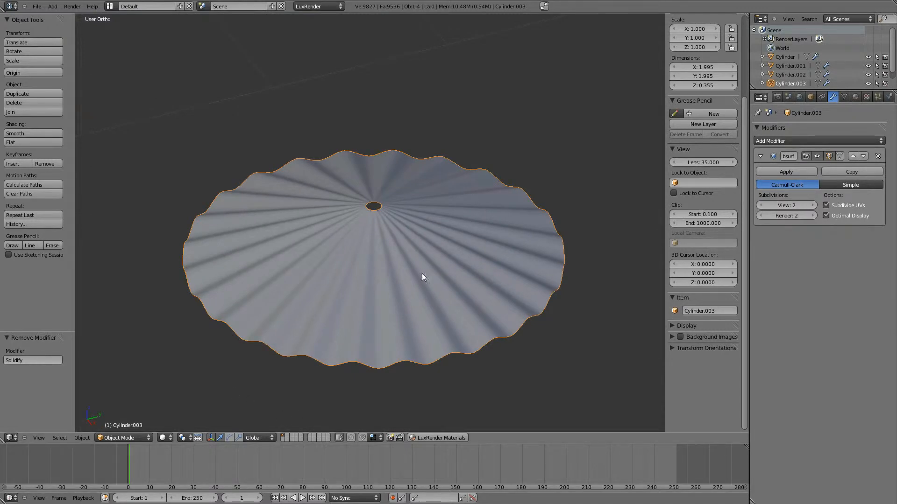
pyautogui.press('Tab')
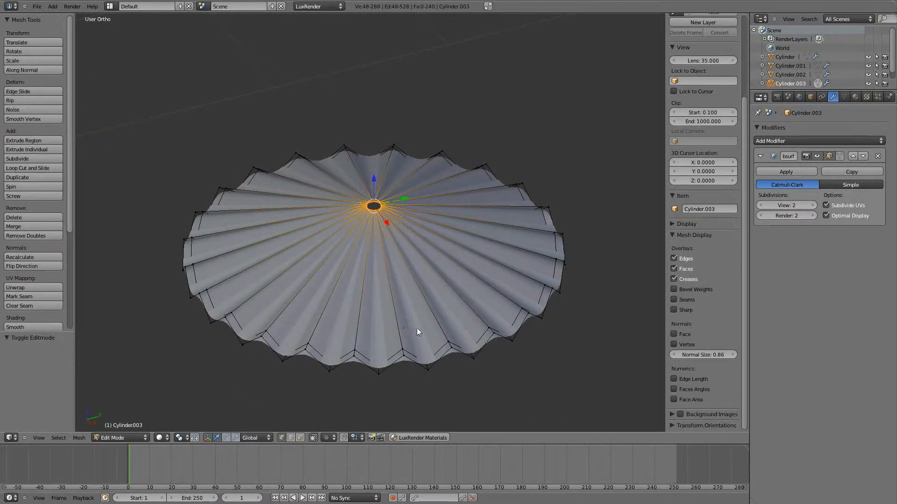
# - Undo the loop cuts added near the cone's rim and central opening
pyautogui.hotkey('ctrl', 'z')
pyautogui.hotkey('ctrl', 'z')
pyautogui.hotkey('ctrl', 'shift', 'z')
pyautogui.hotkey('ctrl', 'z')
pyautogui.hotkey('ctrl', 'z')
pyautogui.moveTo(561, 301); pyautogui.dragTo(448, 260, button='middle')
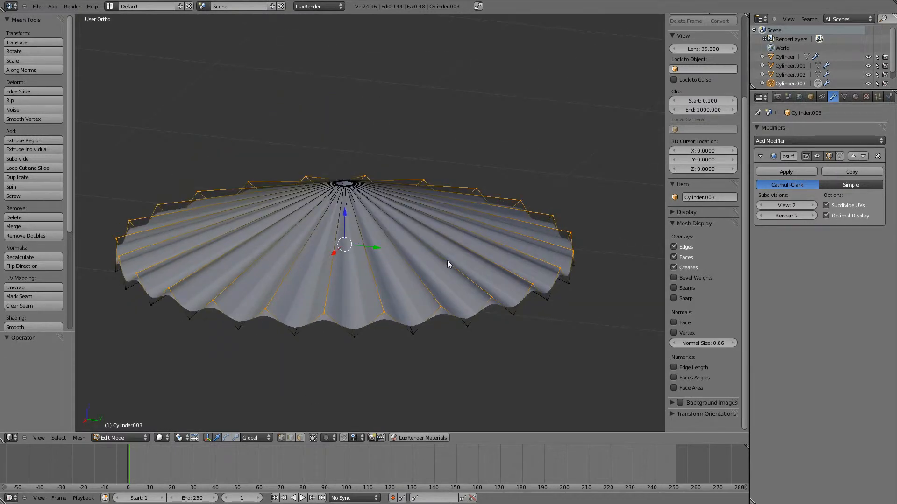
# - Select the full ring of the cone's pleat faces and extrude it upward by about 0.04 to give the canopy thickness
pyautogui.click(299, 438)
pyautogui.moveTo(498, 353); pyautogui.dragTo(490, 357, button='middle')
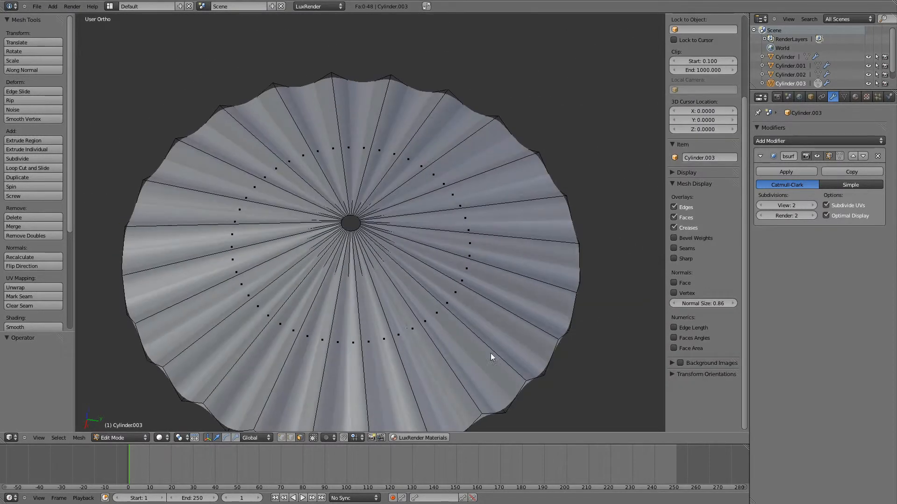
pyautogui.keyDown('alt'); pyautogui.rightClick(413, 332); pyautogui.keyUp('alt')
pyautogui.moveTo(431, 344); pyautogui.dragTo(546, 279, button='middle')
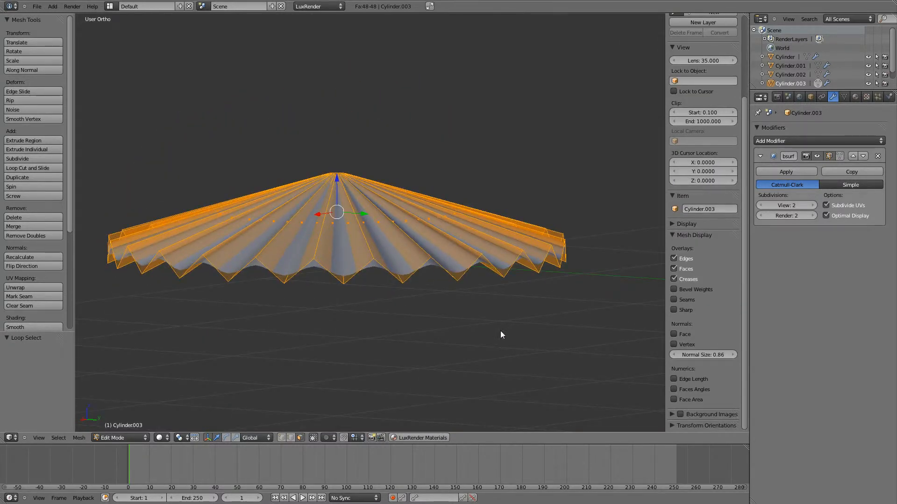
pyautogui.press('e')
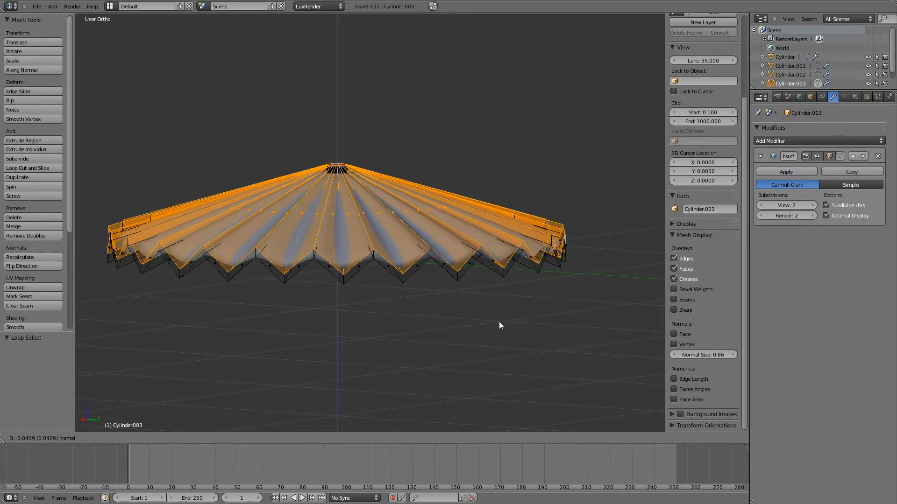
pyautogui.click(499, 326)
pyautogui.moveTo(519, 311)
pyautogui.mouseDown(button='middle')
pyautogui.moveTo(455, 350)
pyautogui.moveTo(550, 302)
pyautogui.moveTo(495, 314)
pyautogui.moveTo(354, 275)
pyautogui.mouseUp(button='middle')
pyautogui.press('Tab')
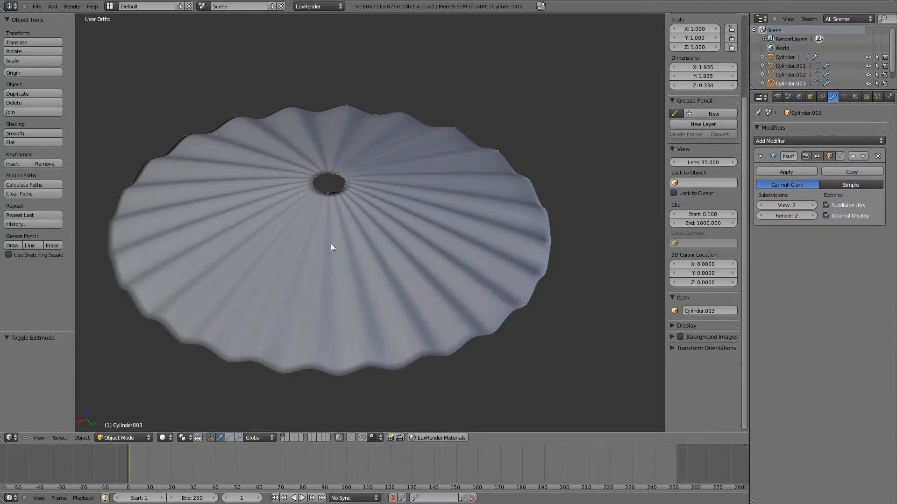
# - Add two loop cuts on the canopy's upper surface, one slid to the rim and one slid to the central opening
pyautogui.press('Tab')
pyautogui.hotkey('ctrl', 'r')
pyautogui.click(334, 264)
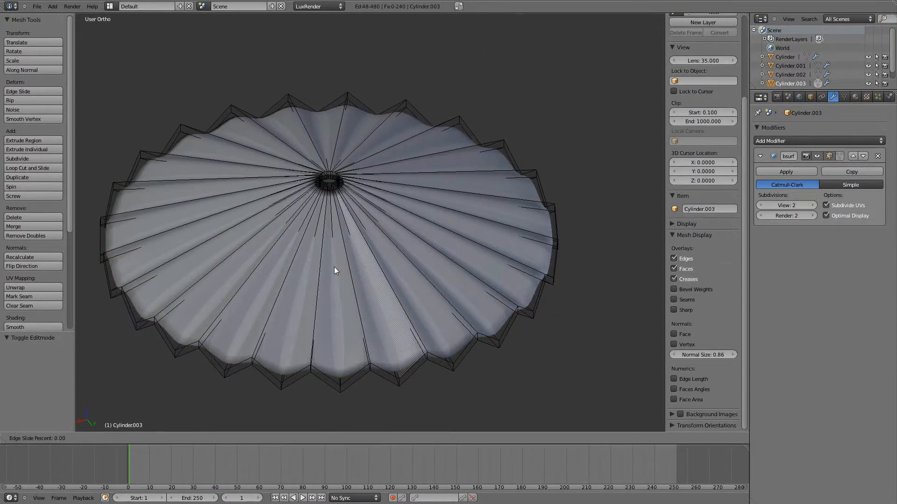
pyautogui.click(329, 318)
pyautogui.hotkey('ctrl', 'r')
pyautogui.click(326, 253)
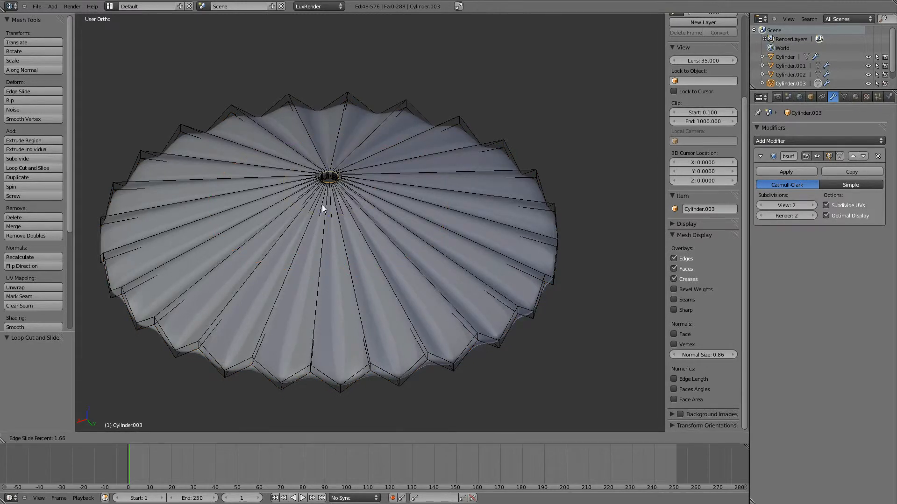
pyautogui.click(322, 205)
# - Add two loop cuts on the canopy's underside, one against the rim and one against the central opening, and check the smoothed result
pyautogui.moveTo(396, 273); pyautogui.dragTo(388, 190, button='middle')
pyautogui.hotkey('ctrl', 'r')
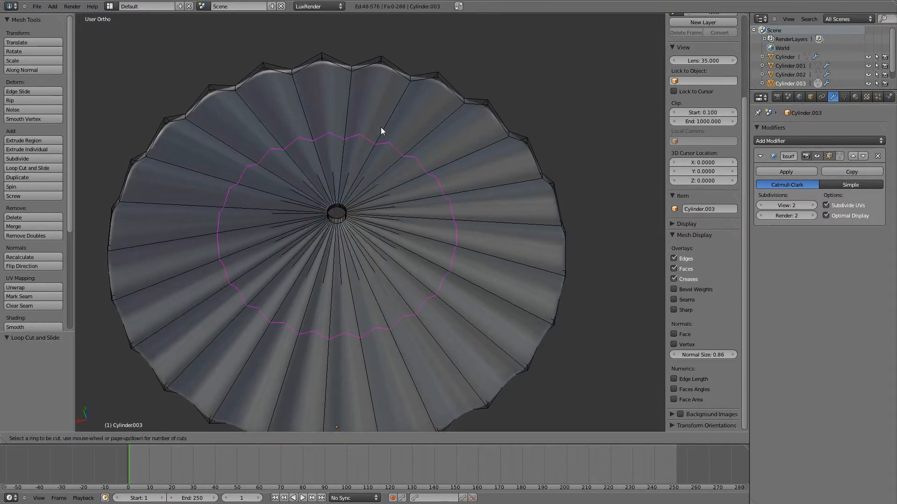
pyautogui.click(382, 86)
pyautogui.click(381, 170)
pyautogui.hotkey('ctrl', 'r')
pyautogui.click(368, 212)
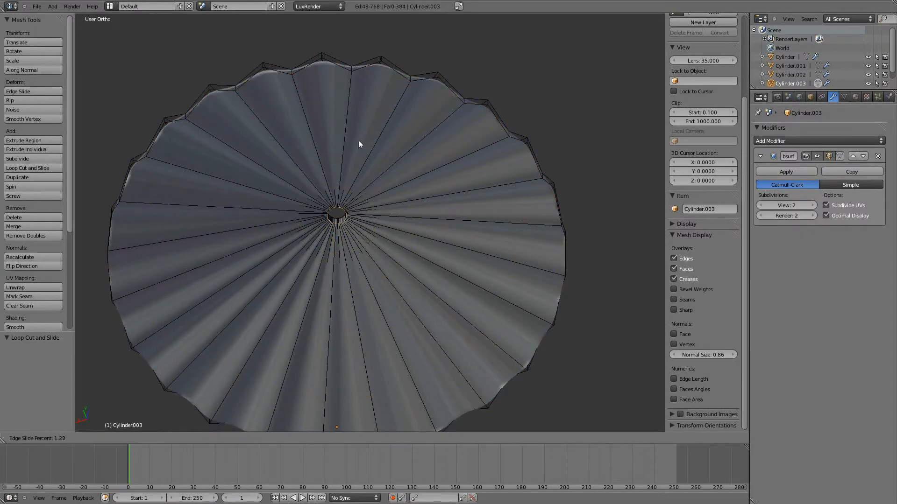
pyautogui.click(357, 135)
pyautogui.moveTo(359, 141); pyautogui.dragTo(391, 204, button='middle')
pyautogui.press('Tab')
pyautogui.scroll(6, 495, 276)
pyautogui.scroll(-3, 390, 204)
pyautogui.scroll(-1, 446, 262)
pyautogui.moveTo(446, 261); pyautogui.dragTo(491, 249, button='middle')
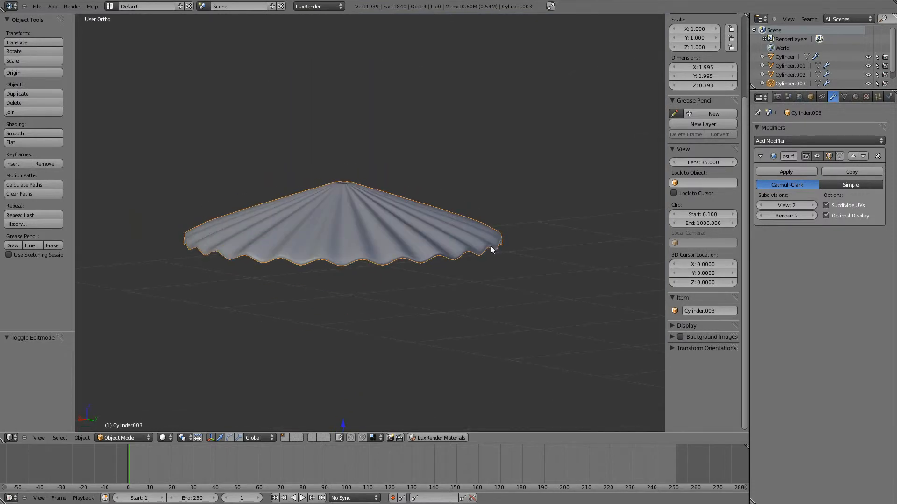
# - Select all vertices of the canopy's outer rim in front wireframe view and lower them slightly along Z to steepen the cone
pyautogui.press('Tab')
pyautogui.press('KP_1')
pyautogui.press('KP_5')
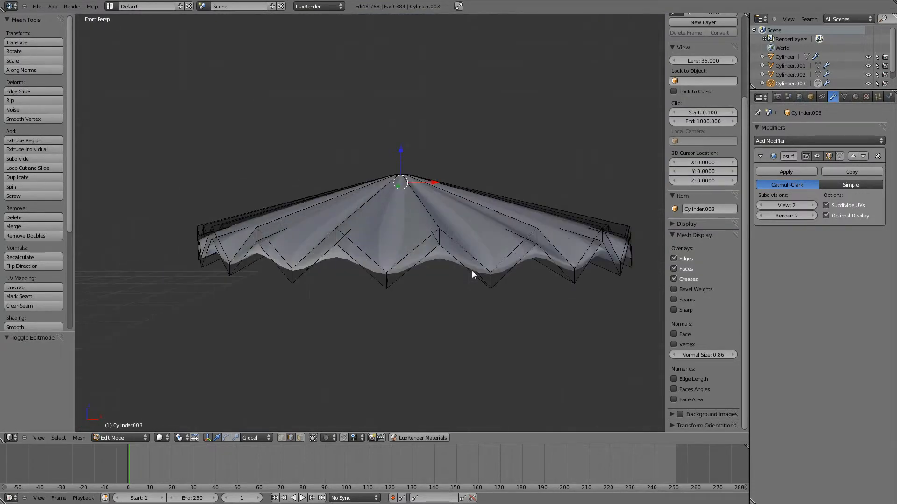
pyautogui.press('KP_5')
pyautogui.press('z')
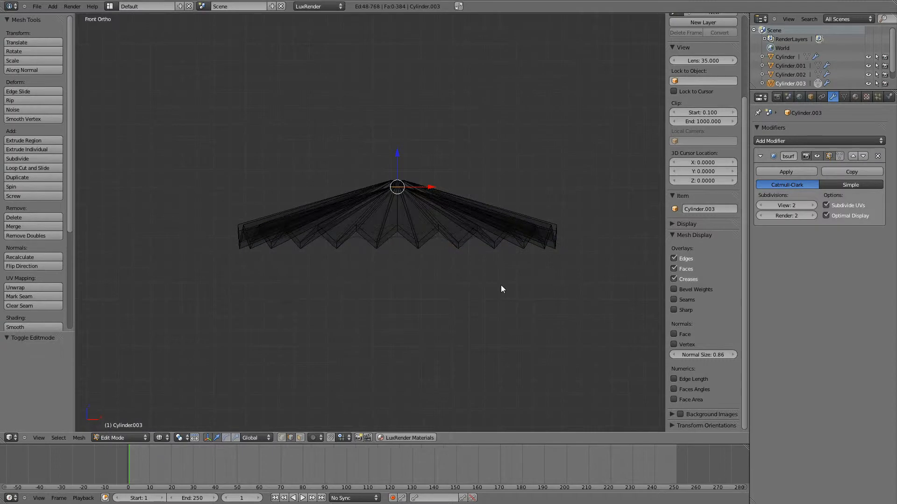
pyautogui.press('a')
pyautogui.press('b')
pyautogui.moveTo(194, 211); pyautogui.dragTo(634, 299)
pyautogui.moveTo(498, 303); pyautogui.dragTo(323, 418, button='middle')
pyautogui.click(280, 439)
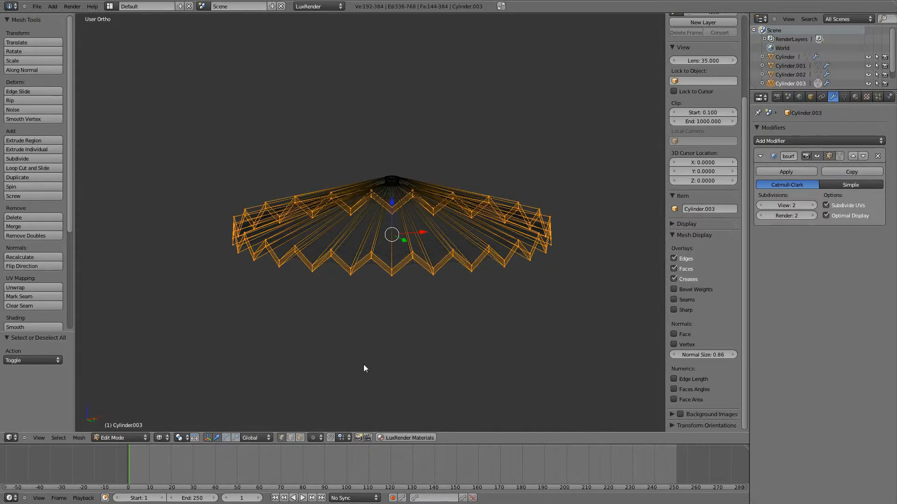
pyautogui.press('KP_1')
pyautogui.moveTo(398, 205); pyautogui.dragTo(398, 217)
pyautogui.press('Tab')
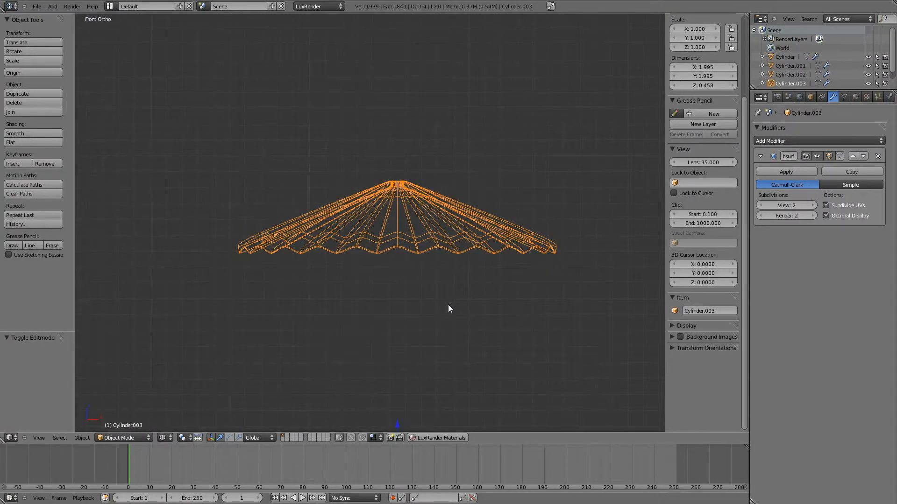
pyautogui.press('z')
# - Inspect the steepened canopy and the edge loops around its central opening in close-up
pyautogui.moveTo(462, 315)
pyautogui.mouseDown(button='middle')
pyautogui.moveTo(479, 365)
pyautogui.moveTo(427, 348)
pyautogui.moveTo(360, 293)
pyautogui.moveTo(373, 329)
pyautogui.moveTo(509, 372)
pyautogui.mouseUp(button='middle')
pyautogui.scroll(3, 507, 371)
pyautogui.keyDown('shift'); pyautogui.moveTo(488, 282); pyautogui.dragTo(449, 324, button='middle'); pyautogui.keyUp('shift')
pyautogui.scroll(8, 448, 323)
pyautogui.keyDown('shift'); pyautogui.moveTo(348, 295); pyautogui.dragTo(412, 152, button='middle'); pyautogui.keyUp('shift')
pyautogui.moveTo(483, 229); pyautogui.dragTo(387, 268, button='middle')
pyautogui.press('Tab')
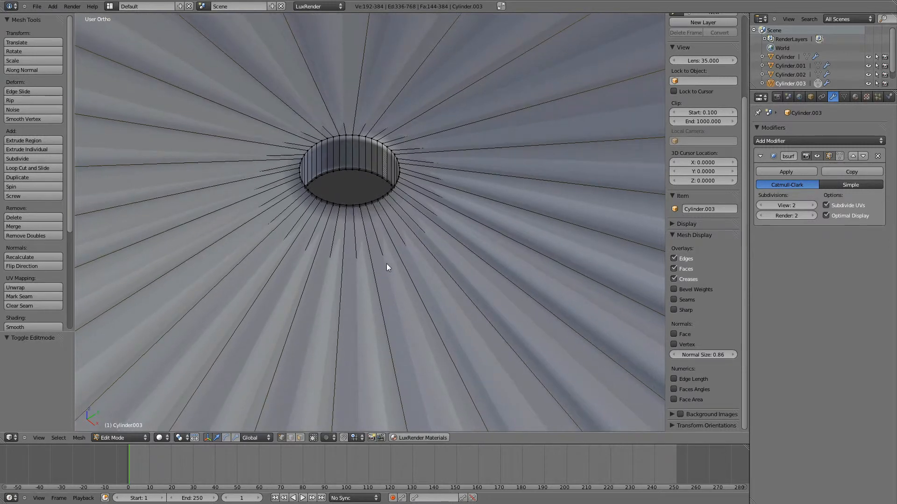
pyautogui.press('Tab')
pyautogui.press('Tab')
# - Try adding an extra loop cut on the upper surface close to the central opening, and undo it
pyautogui.hotkey('ctrl', 'r')
pyautogui.scroll(-6, 347, 297)
pyautogui.click(369, 286)
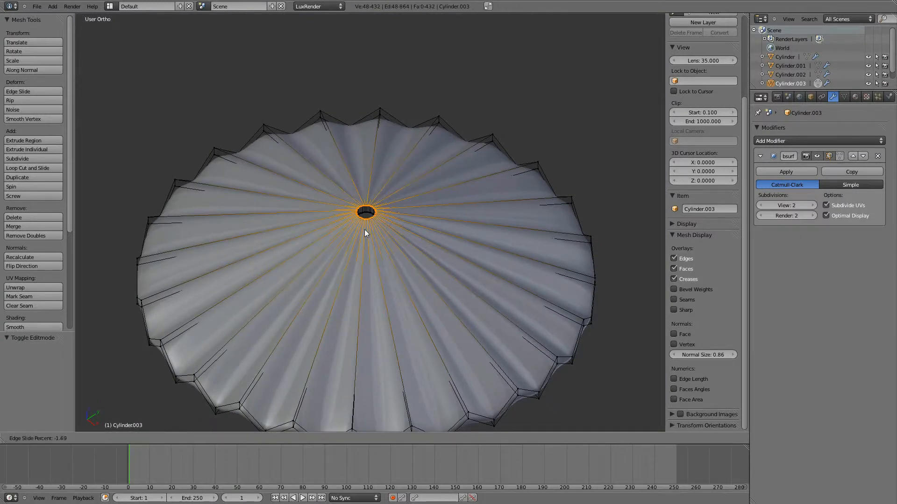
pyautogui.click(369, 258)
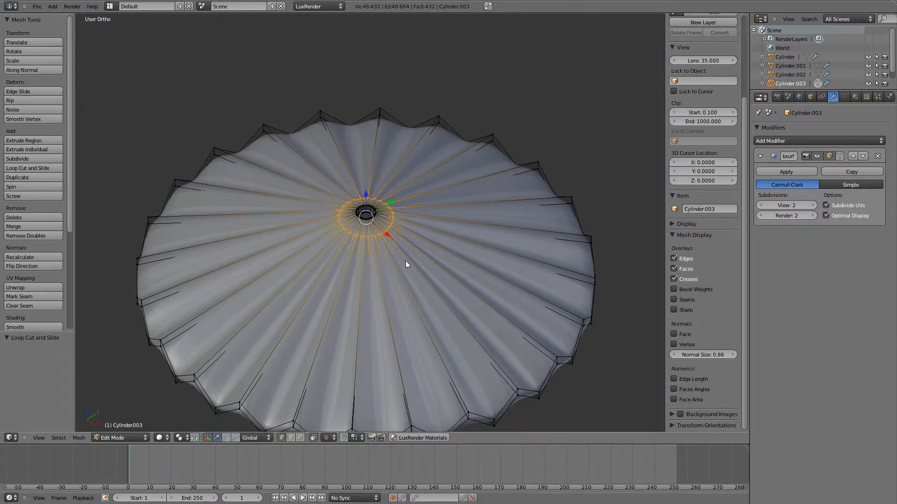
pyautogui.hotkey('ctrl', 'z')
pyautogui.hotkey('ctrl', 'r')
pyautogui.click(381, 266)
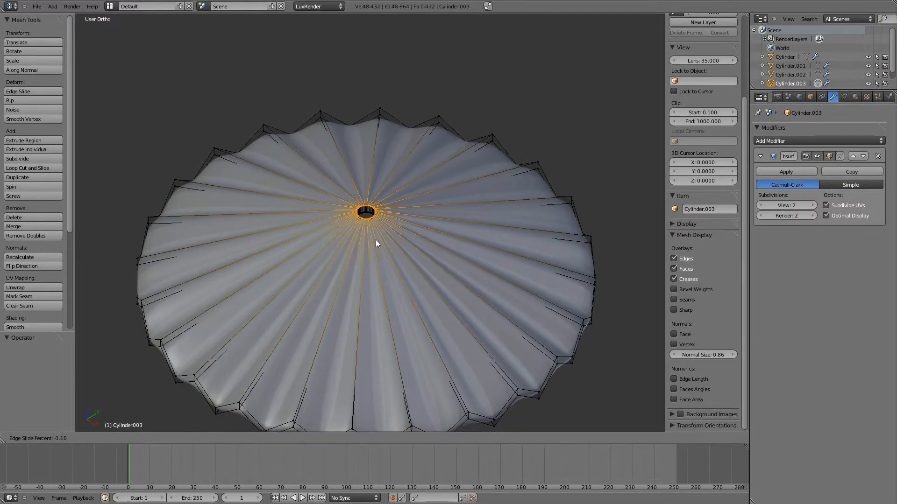
pyautogui.click(377, 244)
pyautogui.moveTo(381, 256); pyautogui.dragTo(415, 304, button='middle')
pyautogui.scroll(6, 411, 305)
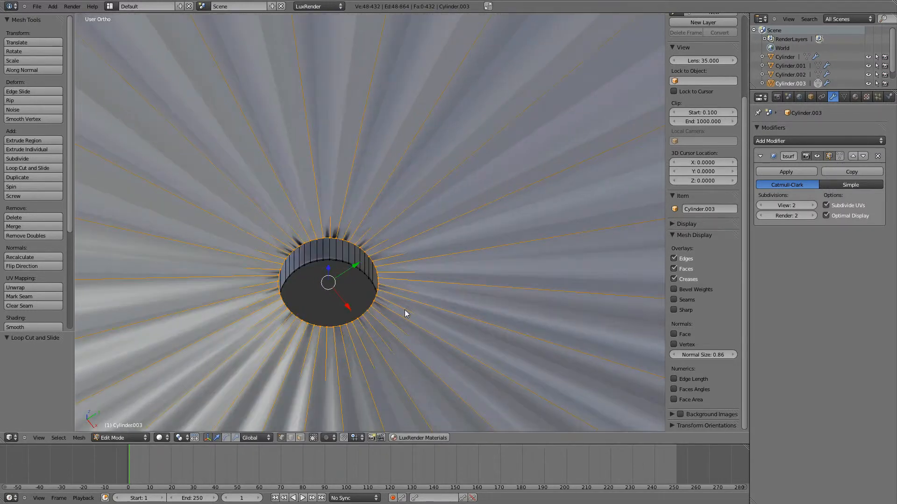
pyautogui.press('Tab')
pyautogui.hotkey('ctrl', 'z')
# - Examine the canopy from below, beside the glass and from the front
pyautogui.moveTo(400, 318); pyautogui.dragTo(324, 164, button='middle')
pyautogui.scroll(-5, 386, 293)
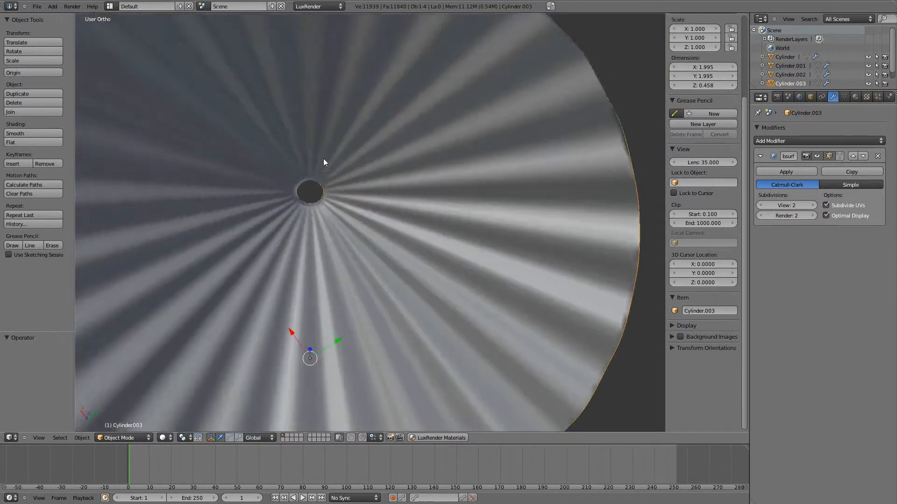
pyautogui.scroll(5, 307, 244)
pyautogui.scroll(-6, 303, 246)
pyautogui.moveTo(335, 231); pyautogui.dragTo(411, 277, button='middle')
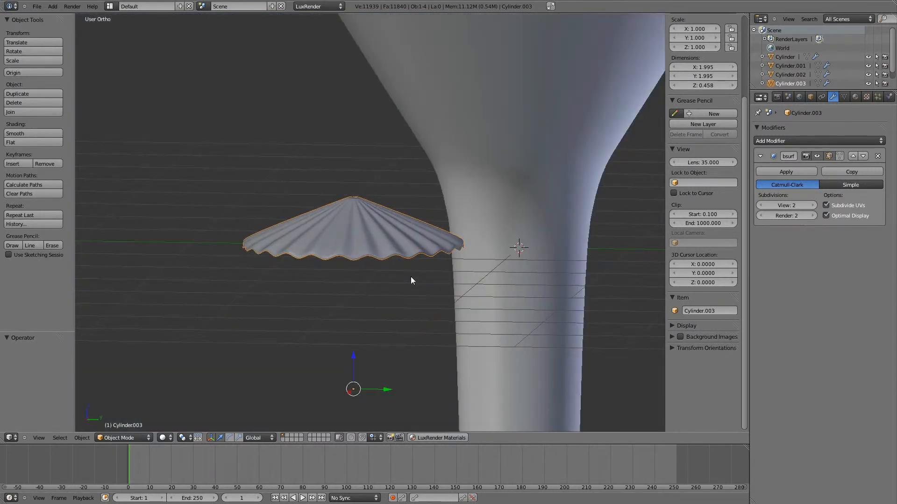
pyautogui.press('KP_1')
pyautogui.scroll(3, 411, 280)
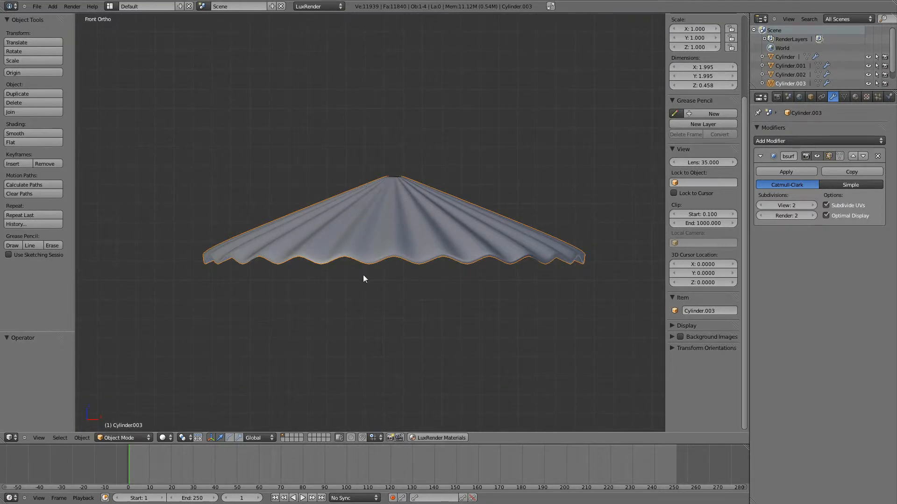
pyautogui.scroll(-8, 351, 279)
# - Add a mesh cylinder with 8 vertices to the scene
pyautogui.hotkey('shift', 'a')
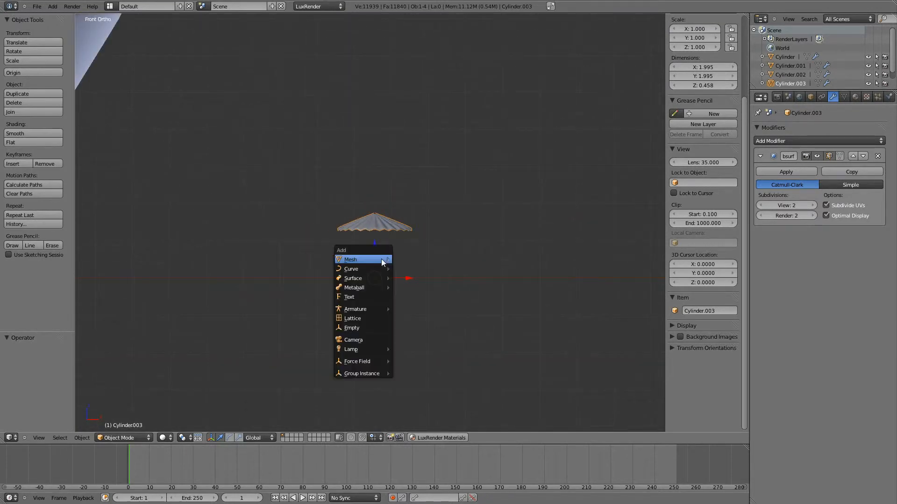
pyautogui.moveTo(384, 262)
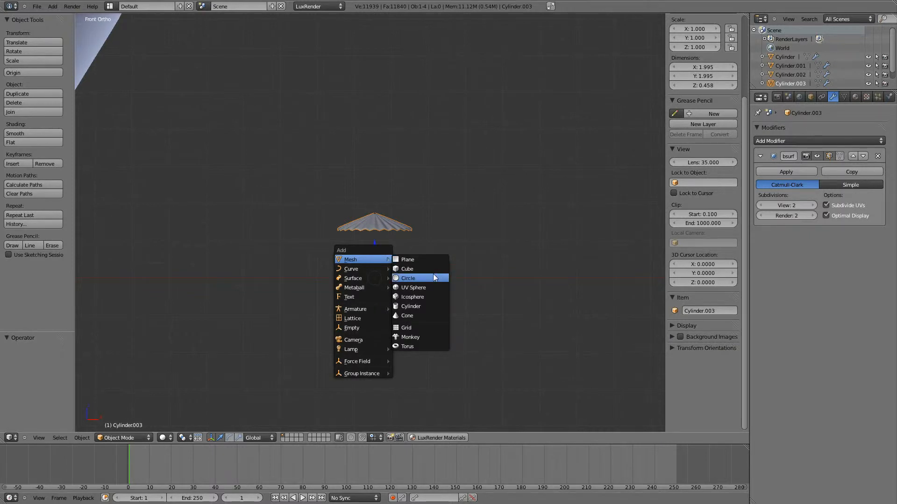
pyautogui.click(416, 307)
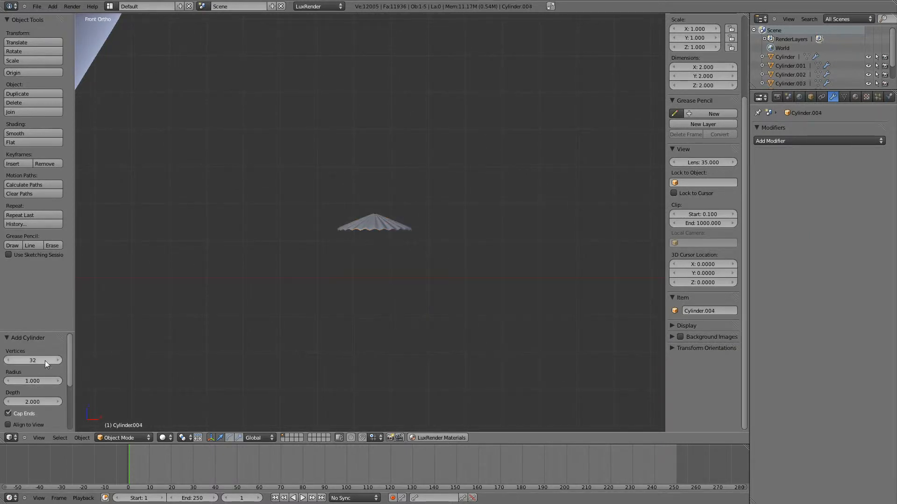
pyautogui.click(29, 362)
pyautogui.write('8')
pyautogui.press('Return')
# - Move the new cylinder about 11.476 units along X so it sits beneath the pleated canopy
pyautogui.scroll(-6, 251, 292)
pyautogui.moveTo(282, 239); pyautogui.dragTo(401, 248)
pyautogui.scroll(4, 439, 295)
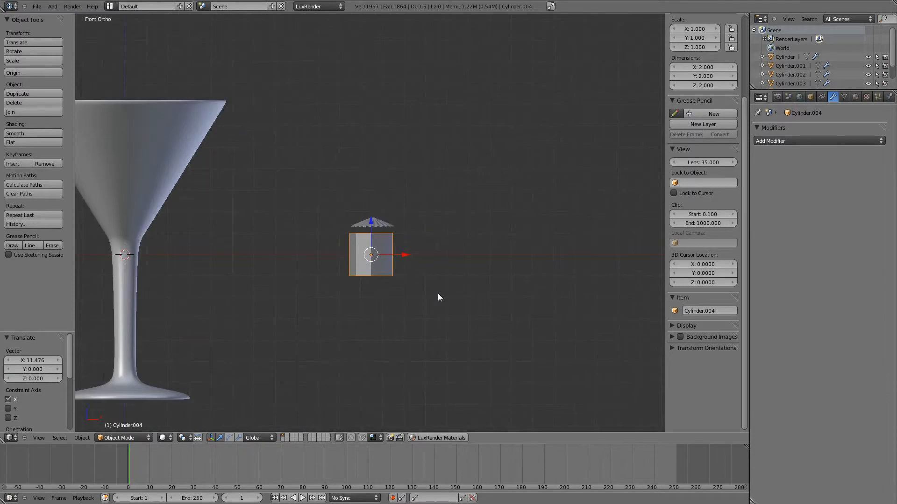
pyautogui.scroll(4, 438, 295)
pyautogui.moveTo(438, 295); pyautogui.dragTo(481, 303, button='middle')
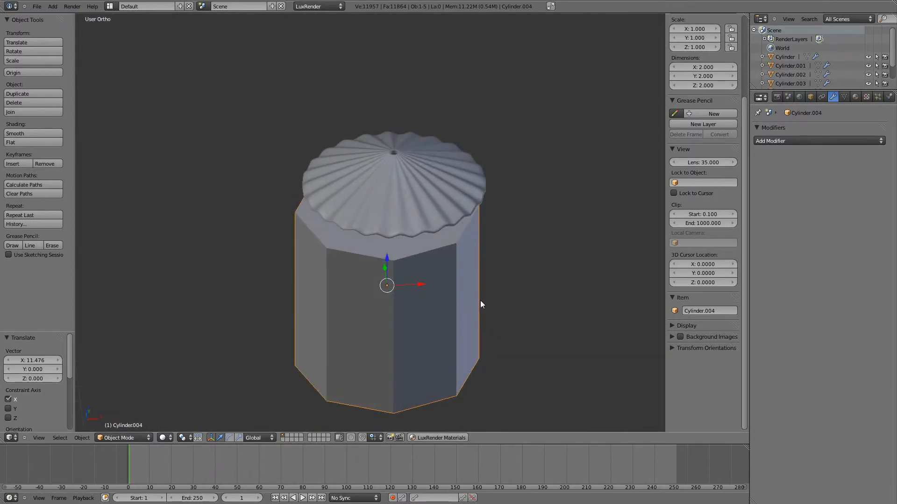
# - Turn on the rotate manipulator and rotate the cylinder -30° around the Z axis
pyautogui.press('KP_1')
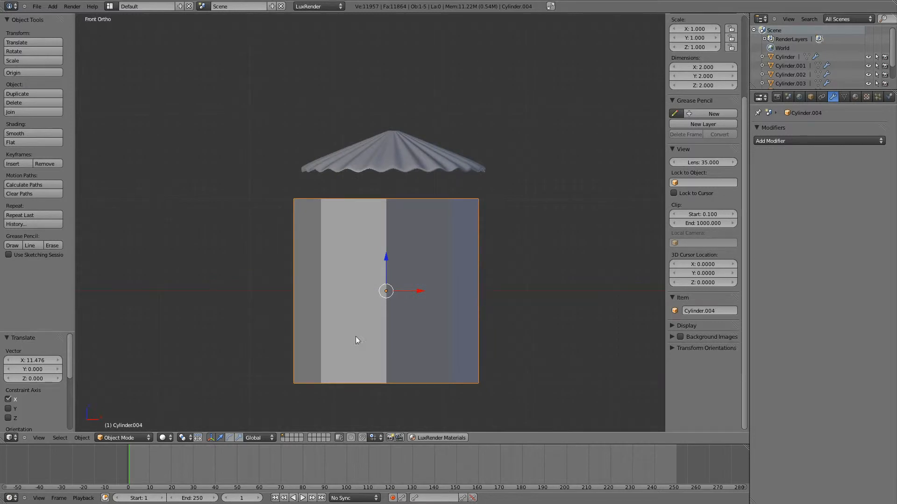
pyautogui.click(229, 438)
pyautogui.moveTo(467, 318); pyautogui.dragTo(434, 352, button='middle')
pyautogui.moveTo(402, 301); pyautogui.dragTo(390, 308)
pyautogui.moveTo(488, 339); pyautogui.dragTo(532, 309, button='middle')
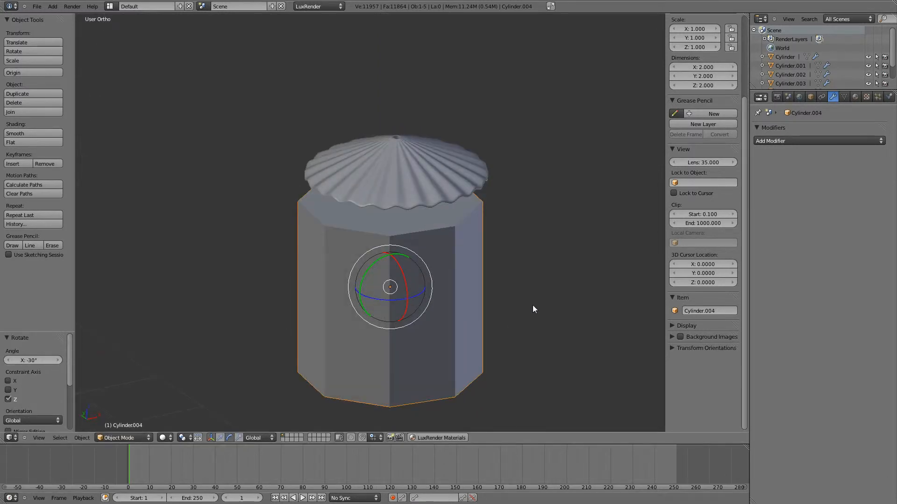
# - Rotate the cylinder beneath the canopy another -15° around the Z axis and check it in front orthographic view
pyautogui.press('KP_1')
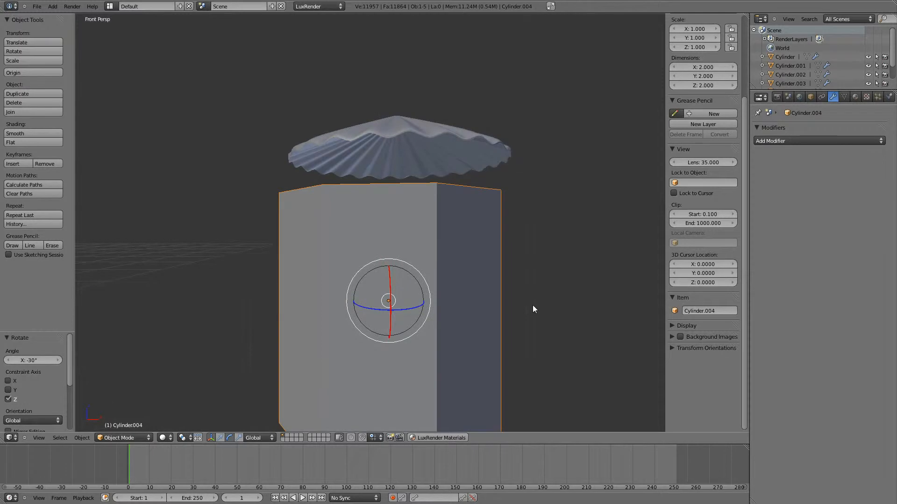
pyautogui.moveTo(517, 302); pyautogui.dragTo(506, 352, button='middle')
pyautogui.moveTo(388, 315); pyautogui.dragTo(381, 316)
pyautogui.press('KP_1')
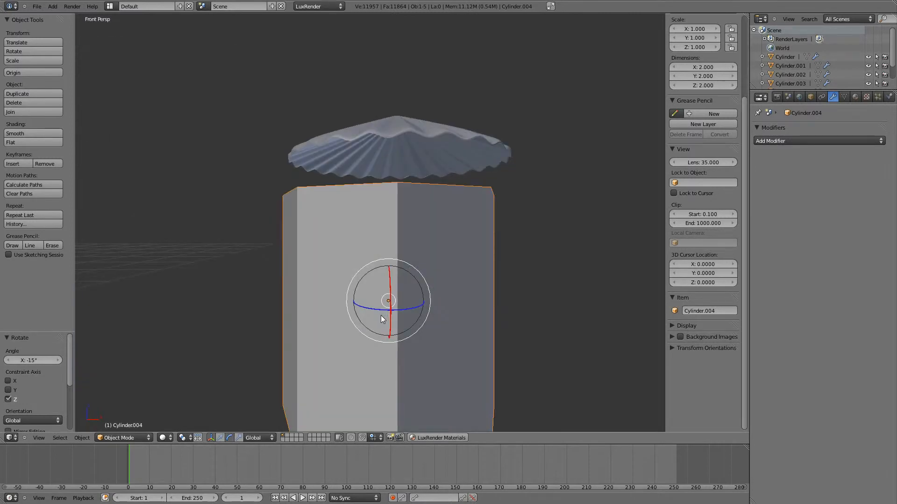
pyautogui.press('KP_5')
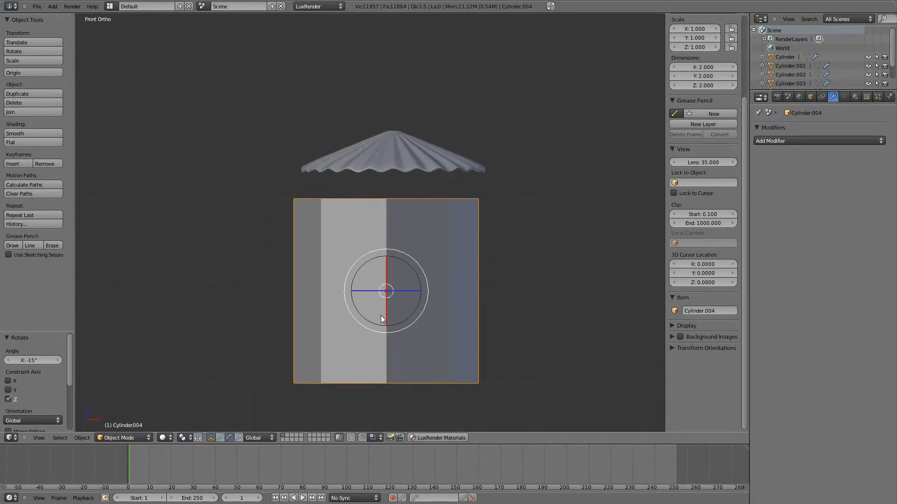
# - Show the scene as wireframe from above and move the cylinder along X onto the martini glass's centre axis
pyautogui.moveTo(454, 317); pyautogui.dragTo(478, 323, button='middle')
pyautogui.press('KP_7')
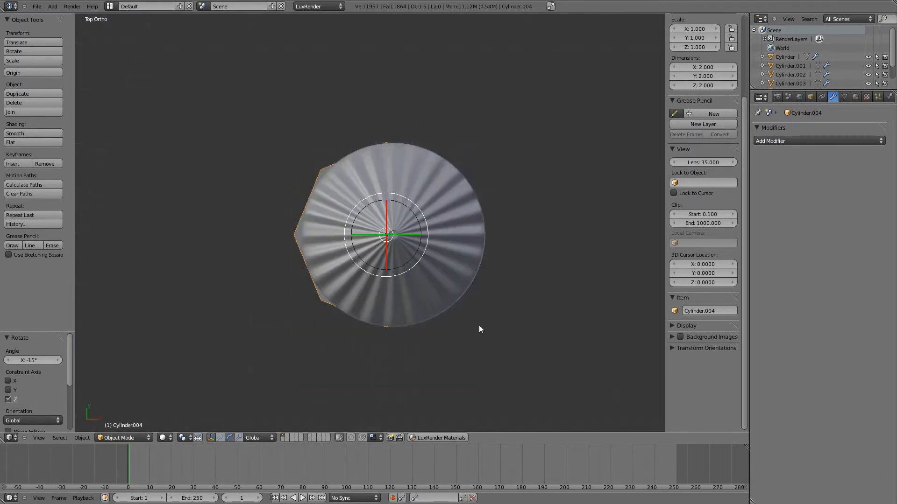
pyautogui.press('z')
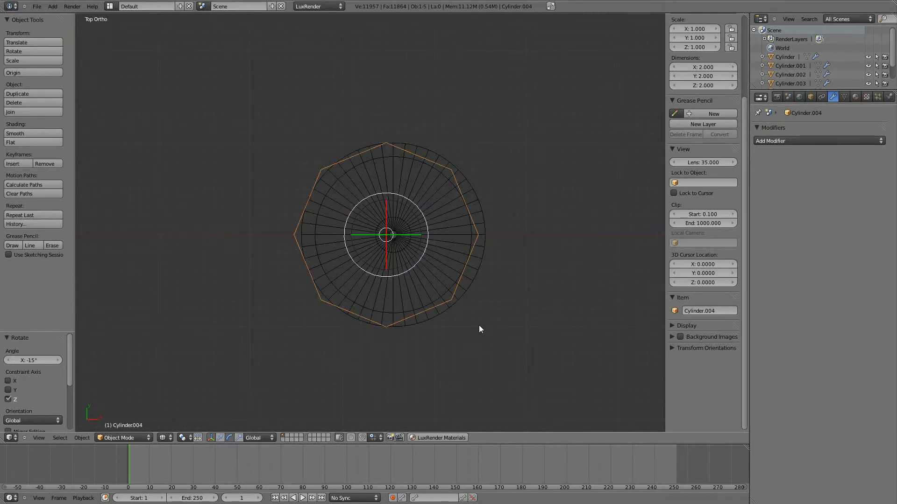
pyautogui.click(210, 437)
pyautogui.moveTo(438, 235); pyautogui.dragTo(268, 243)
pyautogui.scroll(-8, 248, 346)
pyautogui.moveTo(386, 226); pyautogui.dragTo(178, 233)
pyautogui.keyDown('shift'); pyautogui.moveTo(221, 272); pyautogui.dragTo(385, 274, button='middle'); pyautogui.keyUp('shift')
pyautogui.scroll(7, 364, 281)
pyautogui.scroll(-7, 343, 290)
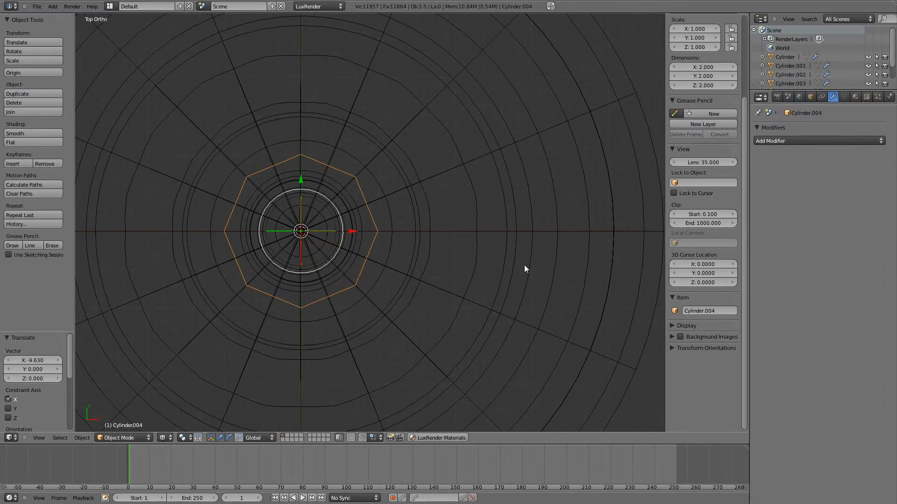
# - Move the cylinder about 11.591 units along X from the glass's axis to the canopy's centre
pyautogui.scroll(-3, 524, 266)
pyautogui.keyDown('shift'); pyautogui.moveTo(552, 273); pyautogui.dragTo(430, 282, button='middle'); pyautogui.keyUp('shift')
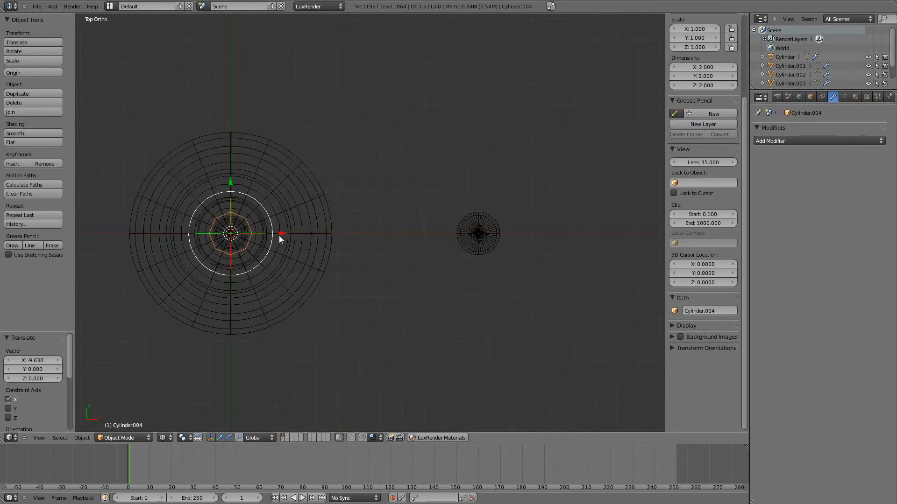
pyautogui.moveTo(278, 233); pyautogui.dragTo(526, 265)
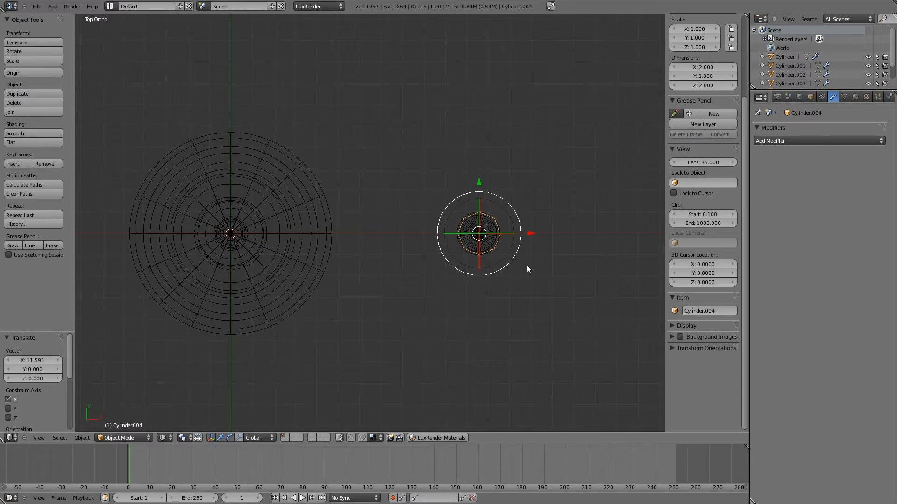
# - From the front view, select the cylinder's upper vertices and scale them down to the width of a thin shaft
pyautogui.press('KP_1')
pyautogui.press('KP_5')
pyautogui.press('KP_5')
pyautogui.scroll(5, 453, 300)
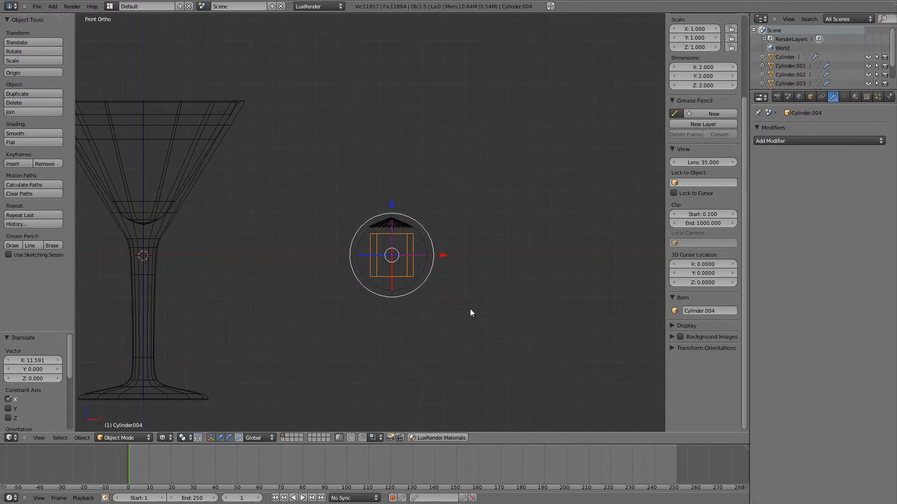
pyautogui.keyDown('shift'); pyautogui.moveTo(473, 311); pyautogui.dragTo(340, 228, button='middle'); pyautogui.keyUp('shift')
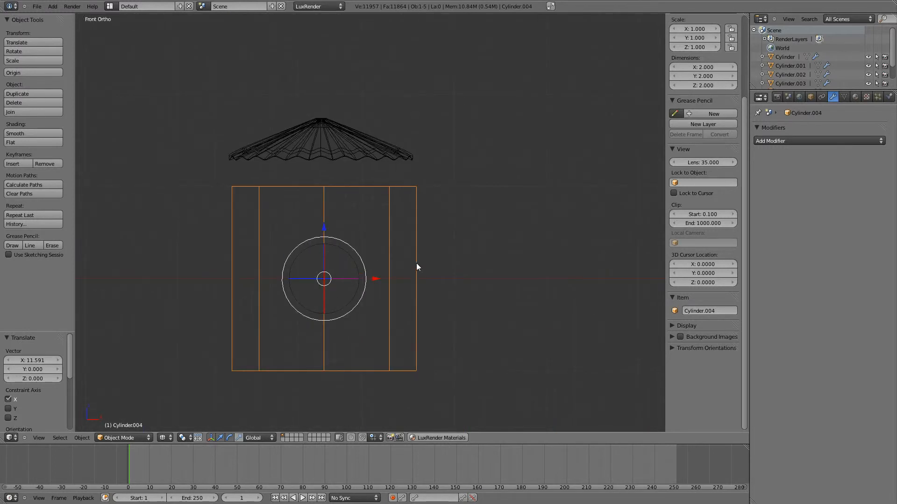
pyautogui.press('Tab')
pyautogui.press('a')
pyautogui.press('b')
pyautogui.moveTo(186, 178); pyautogui.dragTo(479, 240)
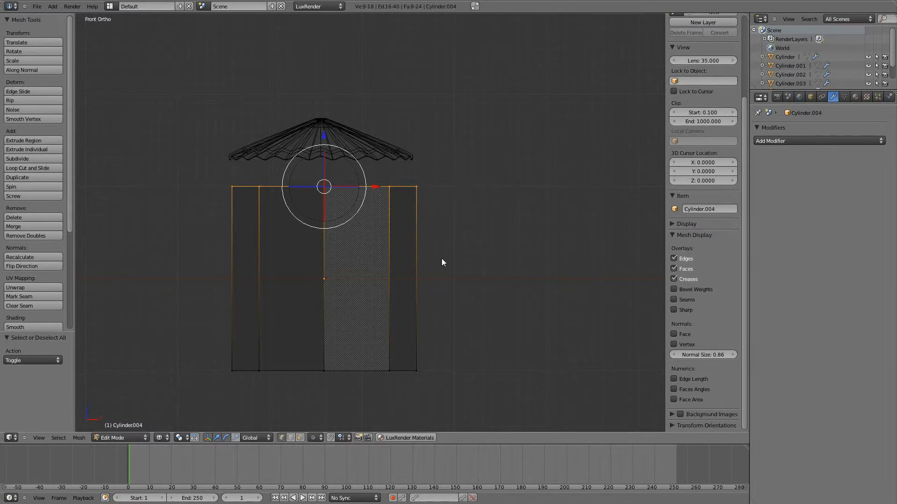
pyautogui.press('s')
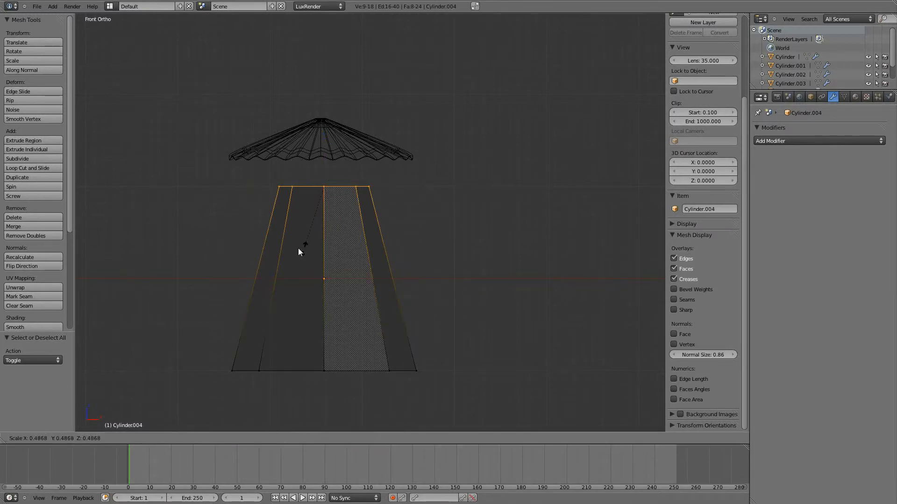
pyautogui.click(325, 204)
# - Scale the cylinder's lower vertices to about 0.079 to match the narrow upper end, and return to Object Mode
pyautogui.press('a')
pyautogui.press('b')
pyautogui.moveTo(192, 336); pyautogui.dragTo(468, 407)
pyautogui.press('s')
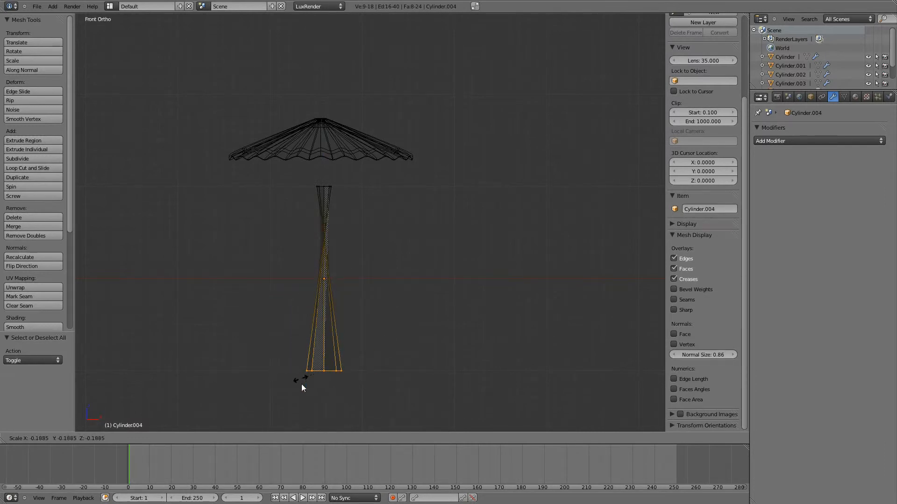
pyautogui.click(330, 379)
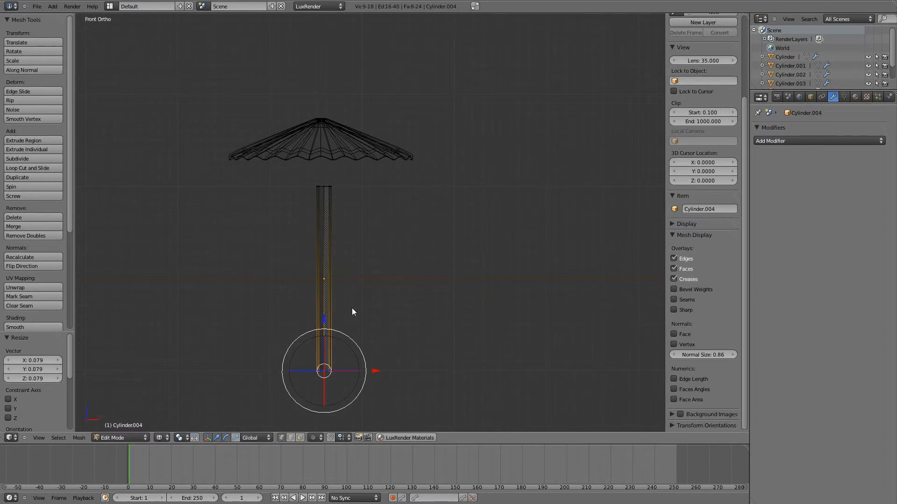
pyautogui.press('Tab')
# - Raise the shaft along Z into the canopy and shift it about -0.039 along X to centre it
pyautogui.moveTo(322, 225); pyautogui.dragTo(311, 112)
pyautogui.scroll(5, 391, 225)
pyautogui.keyDown('shift'); pyautogui.moveTo(348, 177); pyautogui.dragTo(472, 402, button='middle'); pyautogui.keyUp('shift')
pyautogui.scroll(4, 472, 402)
pyautogui.keyDown('shift'); pyautogui.moveTo(445, 252); pyautogui.dragTo(393, 335, button='middle'); pyautogui.keyUp('shift')
pyautogui.scroll(-3, 393, 334)
pyautogui.moveTo(400, 376); pyautogui.dragTo(393, 375)
# - Scale the whole shaft to about 0.565 and raise it about 0.210 along Z through the canopy's peak
pyautogui.press('s')
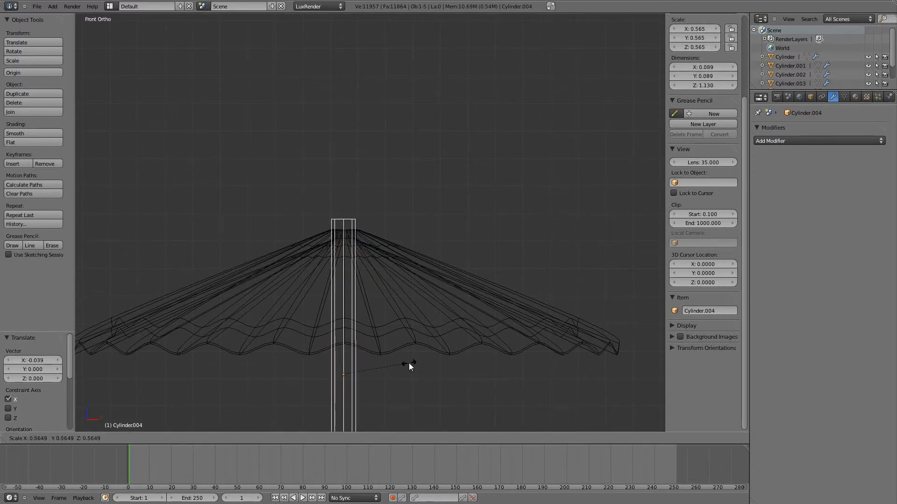
pyautogui.click(408, 362)
pyautogui.moveTo(344, 324); pyautogui.dragTo(345, 272)
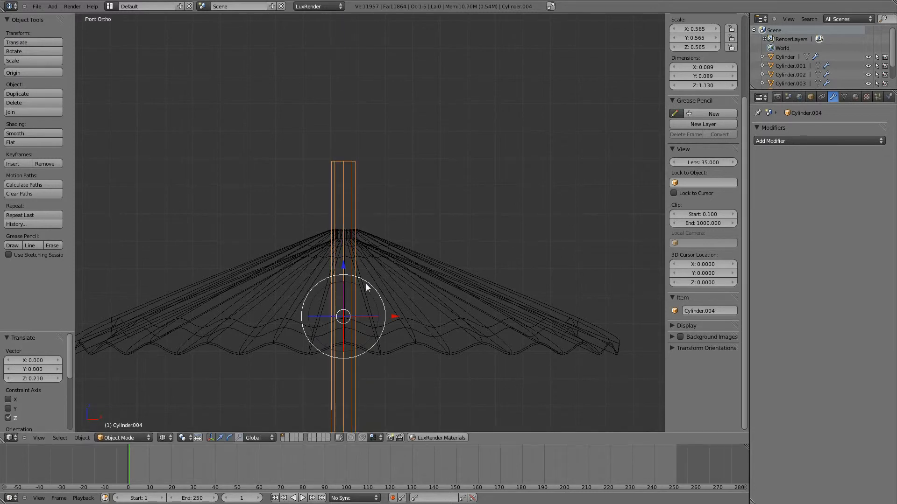
# - Lower the shaft's top vertices about 0.139 along Z to shorten the stub above the canopy
pyautogui.scroll(-4, 477, 316)
pyautogui.scroll(6, 384, 246)
pyautogui.scroll(-2, 485, 322)
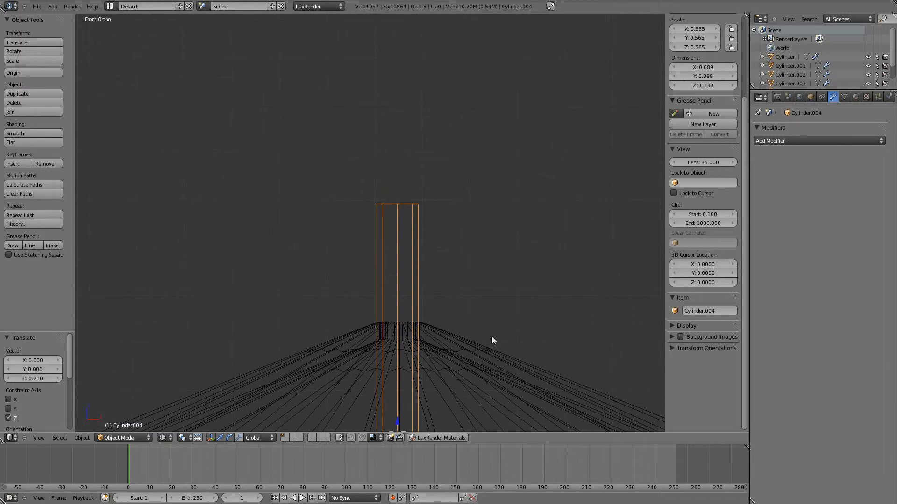
pyautogui.scroll(-1, 490, 336)
pyautogui.press('Tab')
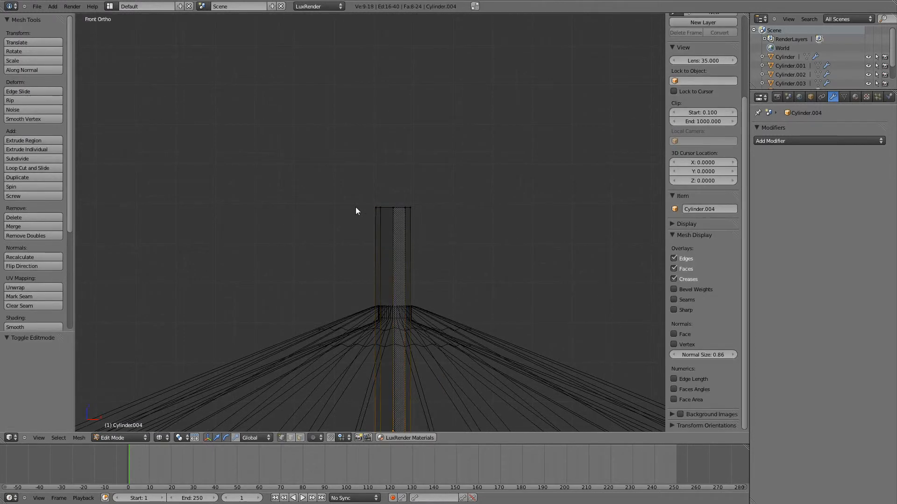
pyautogui.press('a')
pyautogui.press('a')
pyautogui.press('b')
pyautogui.moveTo(371, 209); pyautogui.dragTo(415, 194)
pyautogui.moveTo(393, 158); pyautogui.dragTo(392, 211)
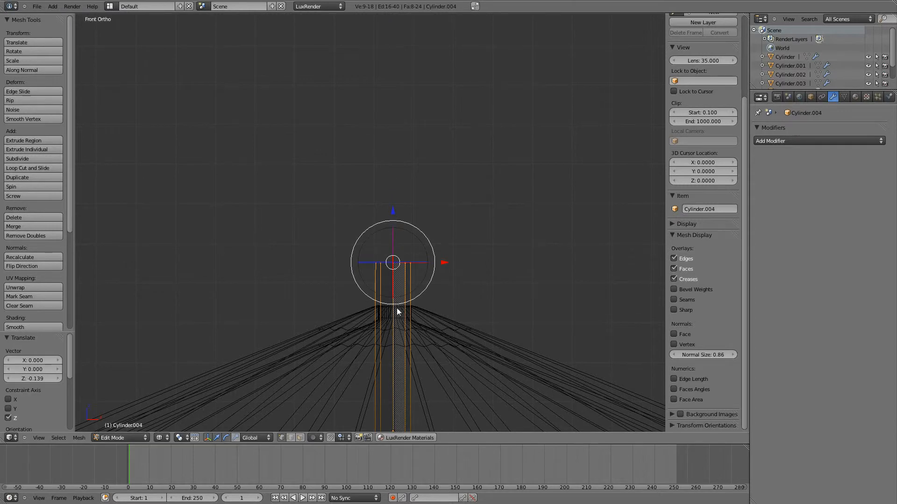
# - Add three loop cuts around the shaft: one above the canopy's peak, one just below it and one on the lower shaft
pyautogui.hotkey('ctrl', 'r')
pyautogui.press('Escape')
pyautogui.scroll(-8, 460, 324)
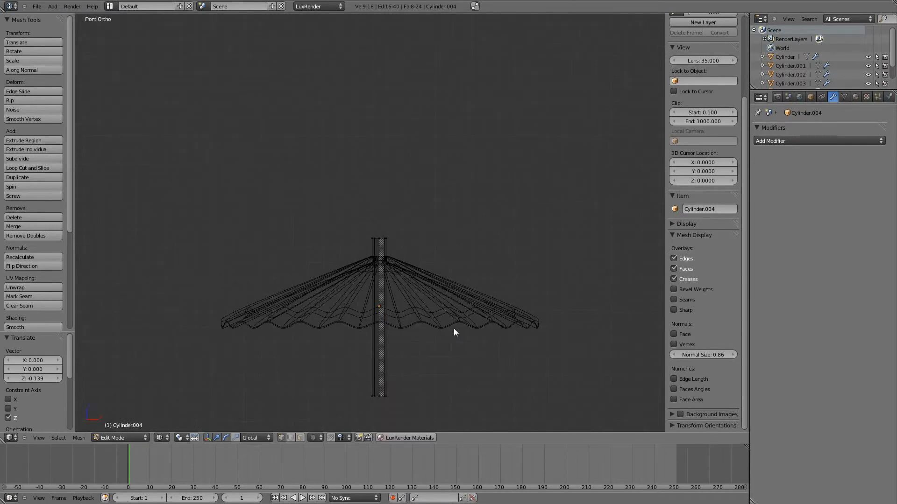
pyautogui.hotkey('ctrl', 'r')
pyautogui.click(373, 273)
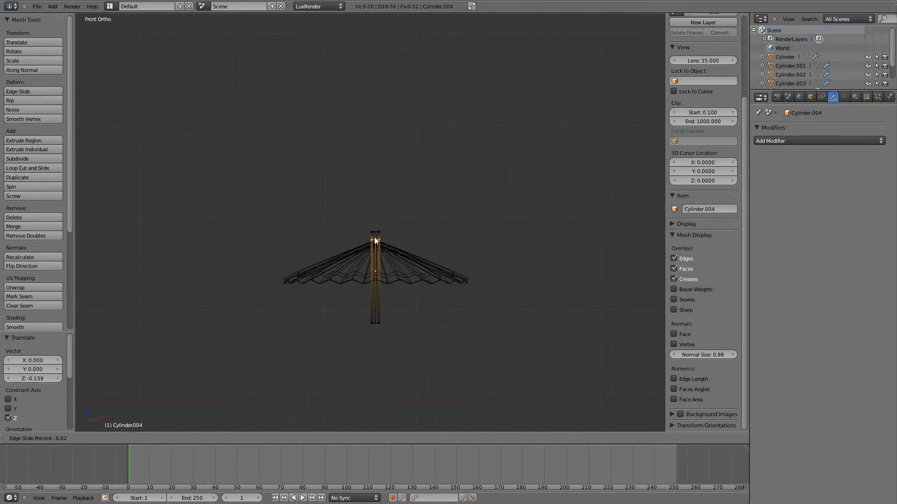
pyautogui.click(373, 235)
pyautogui.hotkey('ctrl', 'r')
pyautogui.click(378, 270)
pyautogui.click(375, 241)
pyautogui.hotkey('ctrl', 'r')
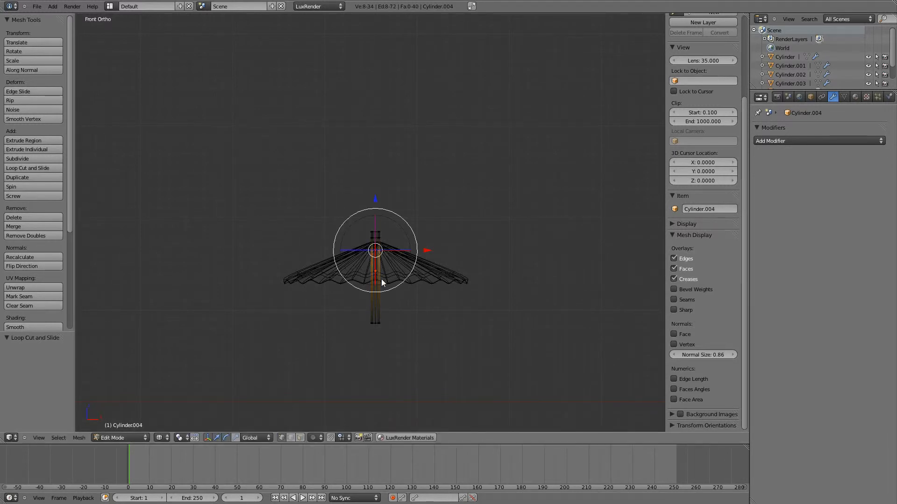
pyautogui.click(382, 279)
pyautogui.click(391, 282)
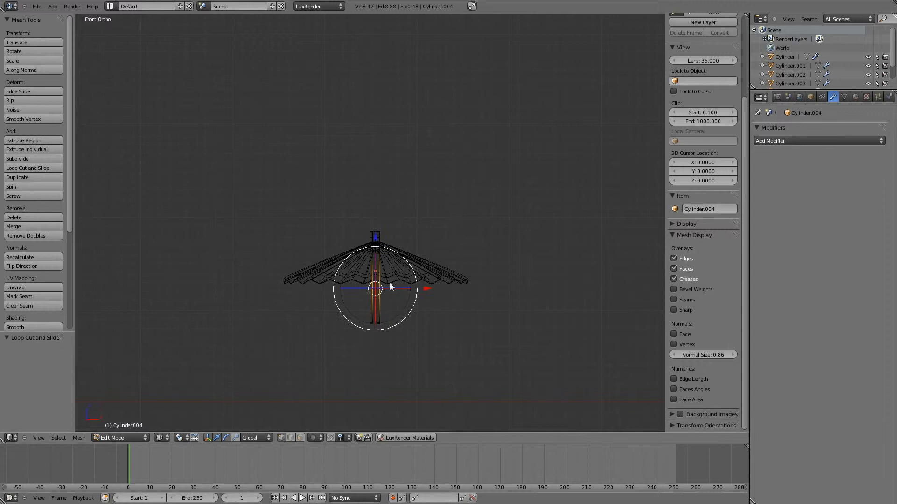
# - Select all of the shaft's vertices and shift them about 0.006 along X to align with the canopy's hole
pyautogui.scroll(10, 401, 285)
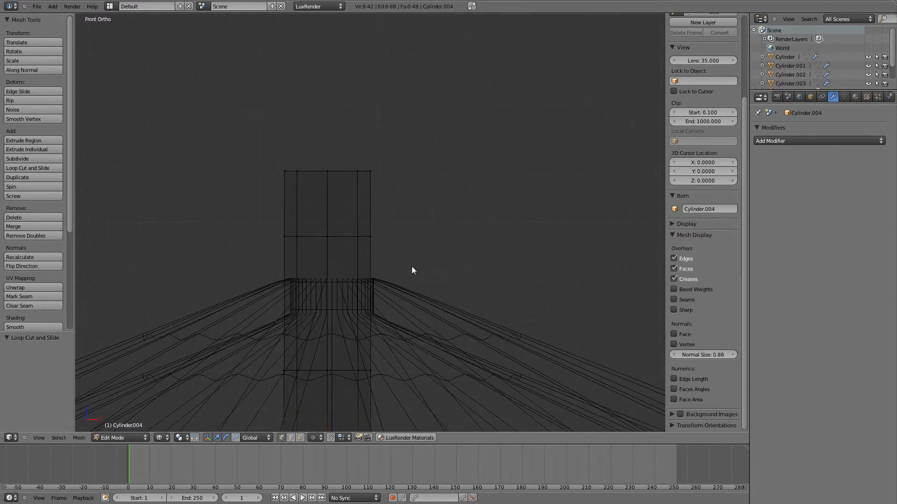
pyautogui.keyDown('shift'); pyautogui.moveTo(411, 269); pyautogui.dragTo(460, 266, button='middle'); pyautogui.keyUp('shift')
pyautogui.press('a')
pyautogui.scroll(-6, 462, 272)
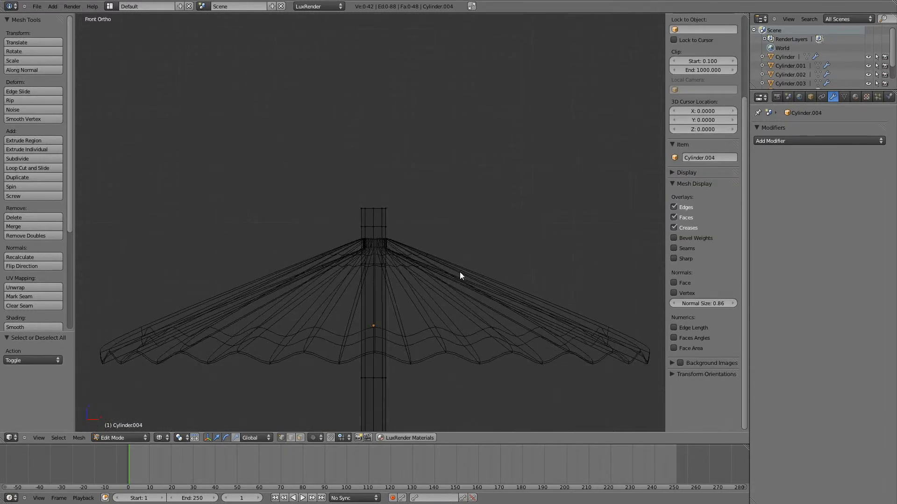
pyautogui.scroll(-3, 459, 273)
pyautogui.press('a')
pyautogui.moveTo(422, 274); pyautogui.dragTo(423, 281)
# - Select only the shaft's topmost ring of vertices and scale it up beyond the shaft's width
pyautogui.scroll(5, 423, 281)
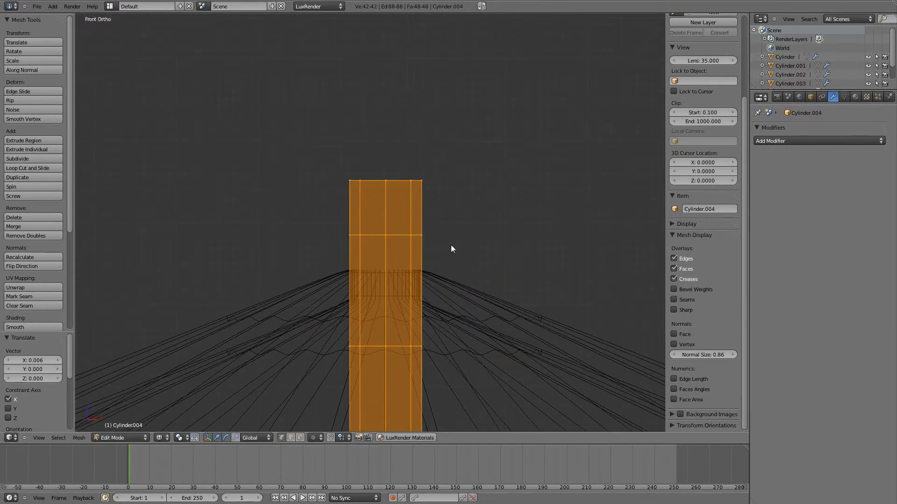
pyautogui.press('a')
pyautogui.press('n')
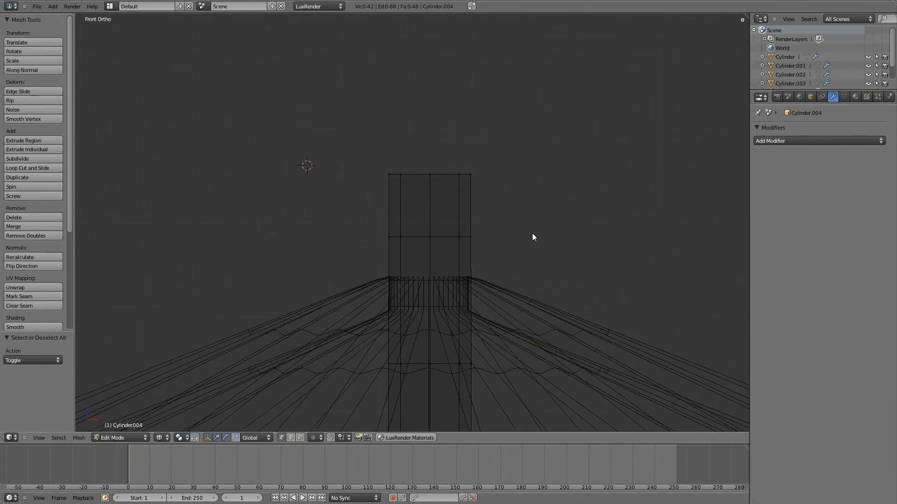
pyautogui.scroll(-3, 532, 235)
pyautogui.keyDown('shift'); pyautogui.moveTo(577, 254); pyautogui.dragTo(475, 248, button='middle'); pyautogui.keyUp('shift')
pyautogui.moveTo(282, 176); pyautogui.dragTo(353, 213)
pyautogui.press('s')
pyautogui.click(439, 277)
# - Select the second ring above the canopy and scale it wider than the top ring to form a flared cap
pyautogui.press('a')
pyautogui.press('b')
pyautogui.moveTo(278, 211); pyautogui.dragTo(399, 243)
pyautogui.press('s')
pyautogui.click(458, 304)
# - Lower the two cap rings towards the canopy's peak and raise the shaft ring beneath the peak
pyautogui.press('a')
pyautogui.click(219, 169)
pyautogui.press('b')
pyautogui.moveTo(201, 144); pyautogui.dragTo(438, 239)
pyautogui.moveTo(327, 161); pyautogui.dragTo(318, 172)
pyautogui.press('a')
pyautogui.press('b')
pyautogui.moveTo(282, 288); pyautogui.dragTo(375, 326)
pyautogui.moveTo(319, 250); pyautogui.dragTo(321, 222)
# - Add a loop cut directly beneath the cap and scale it to about 0.589 to form a narrow neck
pyautogui.hotkey('ctrl', 'r')
pyautogui.click(297, 254)
pyautogui.click(301, 248)
pyautogui.press('s')
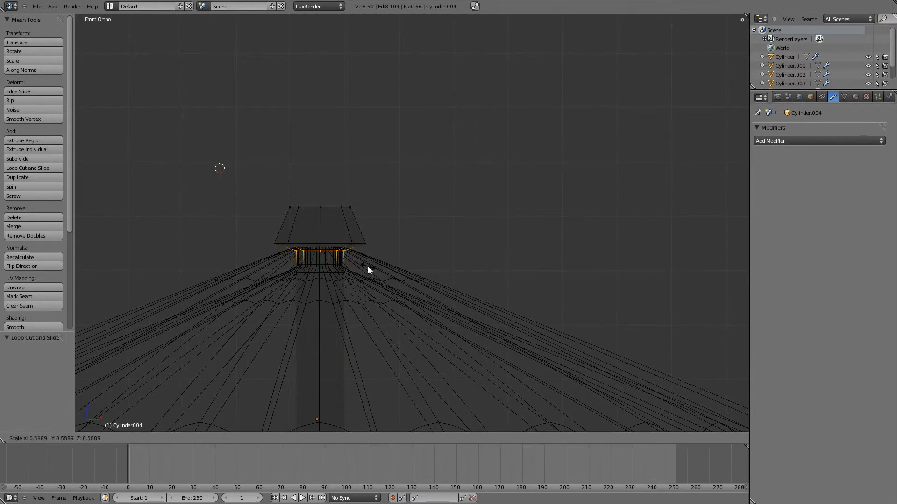
pyautogui.click(368, 268)
# - Apply a level 2 subdivision surface to the shaft and enable Optimal Display for it
pyautogui.press('Tab')
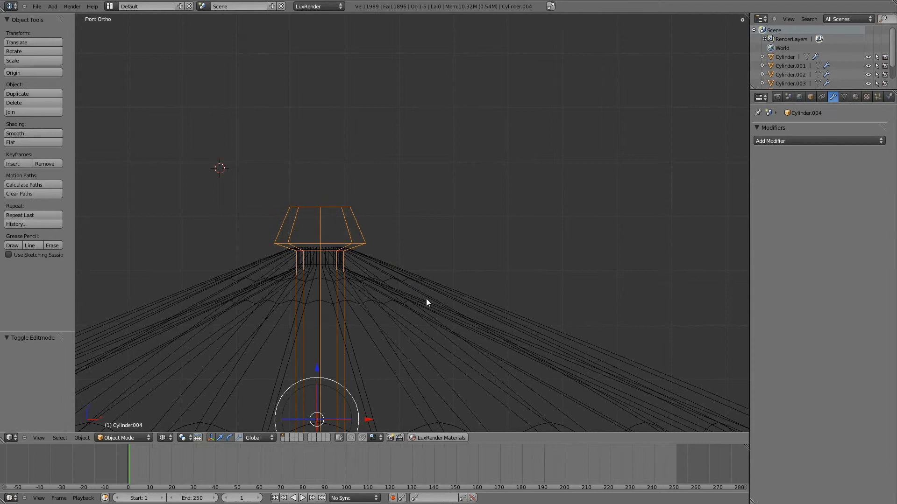
pyautogui.hotkey('ctrl', '2')
pyautogui.scroll(-1, 620, 292)
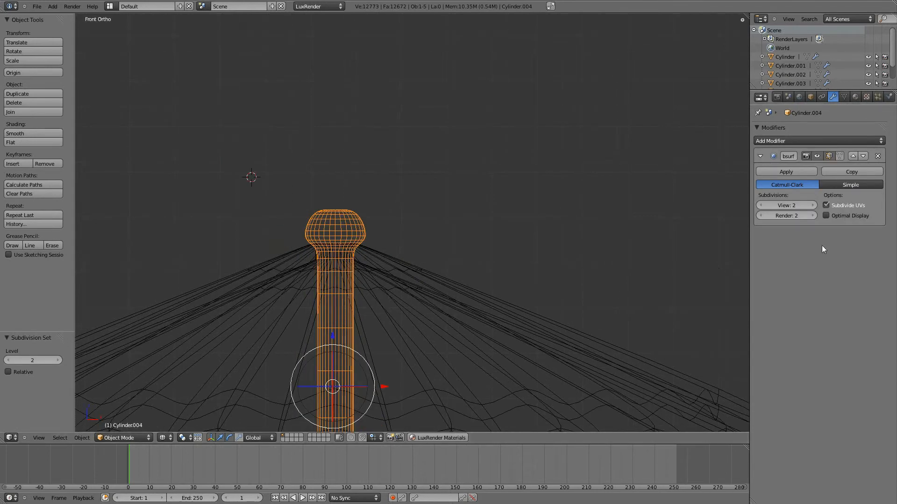
pyautogui.click(826, 215)
# - Try to merge the vertices at the shaft's lower end into a single point using At Center
pyautogui.keyDown('shift'); pyautogui.moveTo(494, 262); pyautogui.dragTo(534, 117, button='middle'); pyautogui.keyUp('shift')
pyautogui.scroll(2, 523, 144)
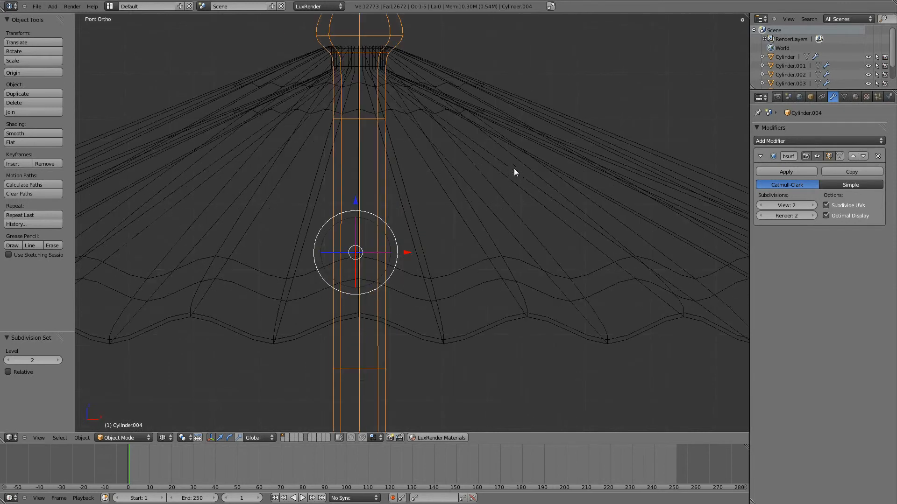
pyautogui.scroll(-3, 514, 172)
pyautogui.keyDown('shift'); pyautogui.moveTo(455, 319); pyautogui.dragTo(442, 190, button='middle'); pyautogui.keyUp('shift')
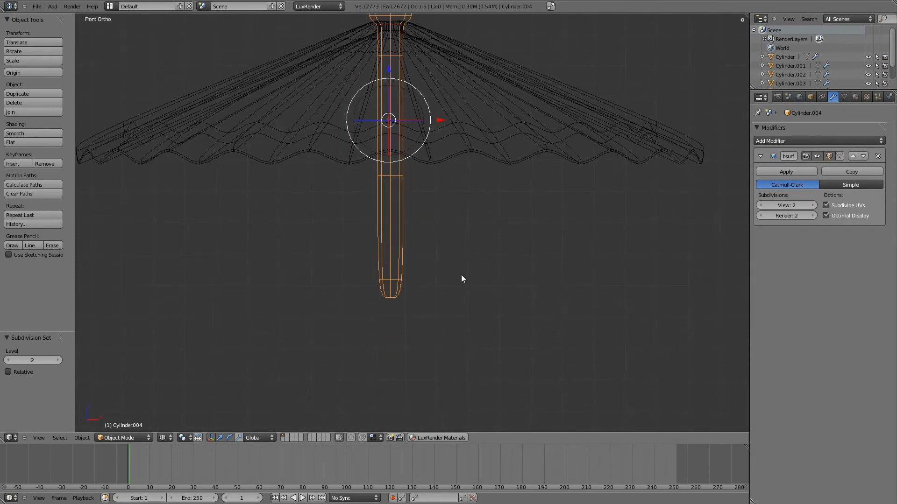
pyautogui.press('Tab')
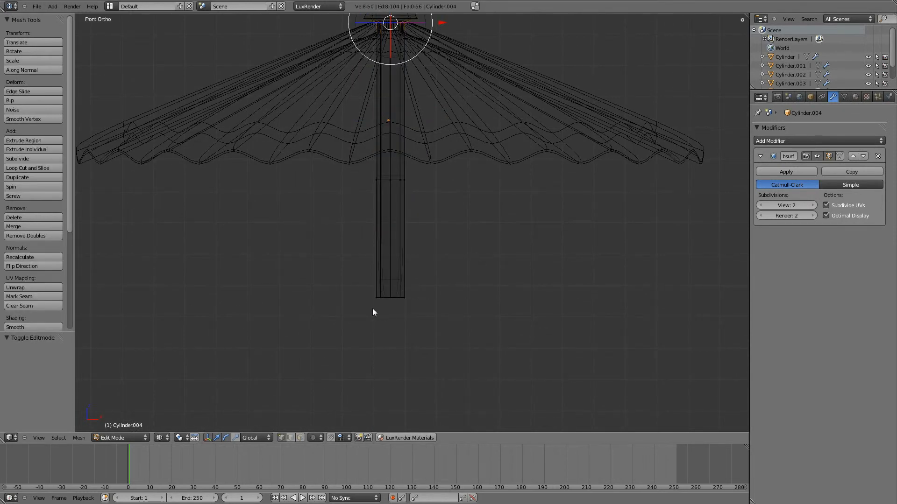
pyautogui.press('l')
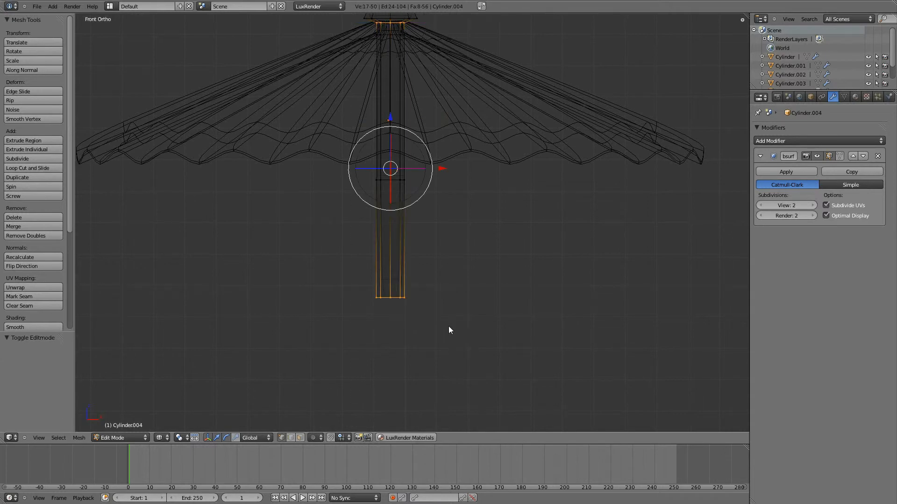
pyautogui.hotkey('alt', 'm')
pyautogui.click(449, 327)
pyautogui.scroll(3, 462, 271)
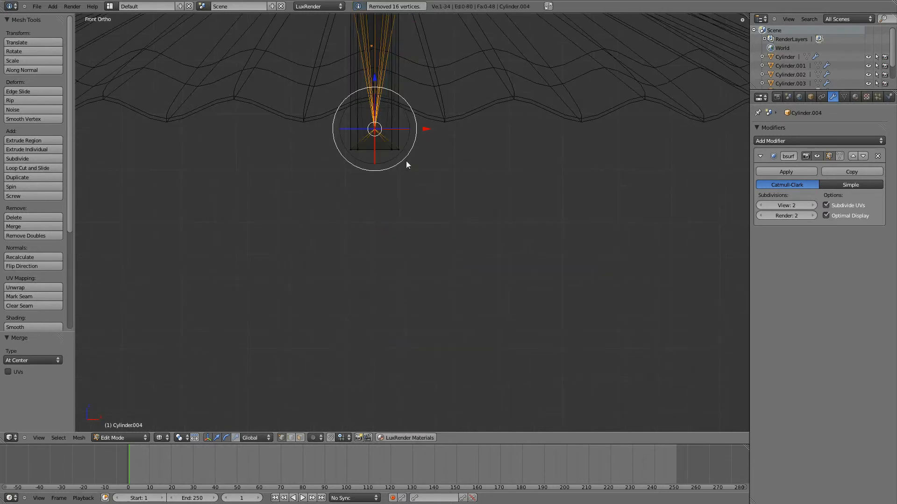
# - Lower the shaft's merged tip by 2.077 units along Z to stretch the shaft into a long point
pyautogui.moveTo(374, 77); pyautogui.dragTo(395, 344)
pyautogui.scroll(-4, 437, 294)
pyautogui.moveTo(436, 294)
pyautogui.mouseDown(button='middle')
pyautogui.moveTo(376, 262)
pyautogui.moveTo(357, 218)
pyautogui.moveTo(444, 289)
pyautogui.moveTo(458, 265)
pyautogui.moveTo(461, 276)
pyautogui.moveTo(398, 286)
pyautogui.moveTo(438, 276)
pyautogui.moveTo(556, 293)
pyautogui.moveTo(480, 260)
pyautogui.moveTo(530, 308)
pyautogui.moveTo(444, 239)
pyautogui.mouseUp(button='middle')
pyautogui.press('KP_5')
pyautogui.scroll(-6, 462, 275)
pyautogui.press('z')
pyautogui.moveTo(409, 212); pyautogui.dragTo(409, 357)
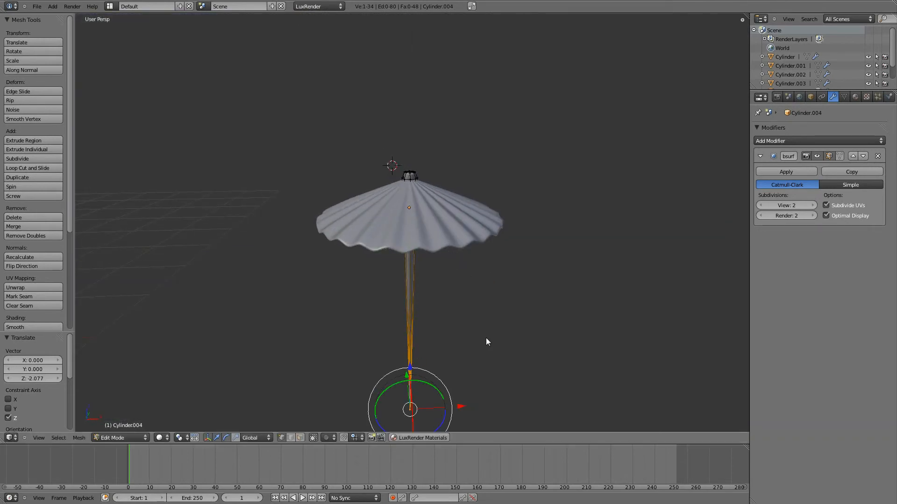
pyautogui.press('z')
pyautogui.press('KP_1')
pyautogui.press('KP_5')
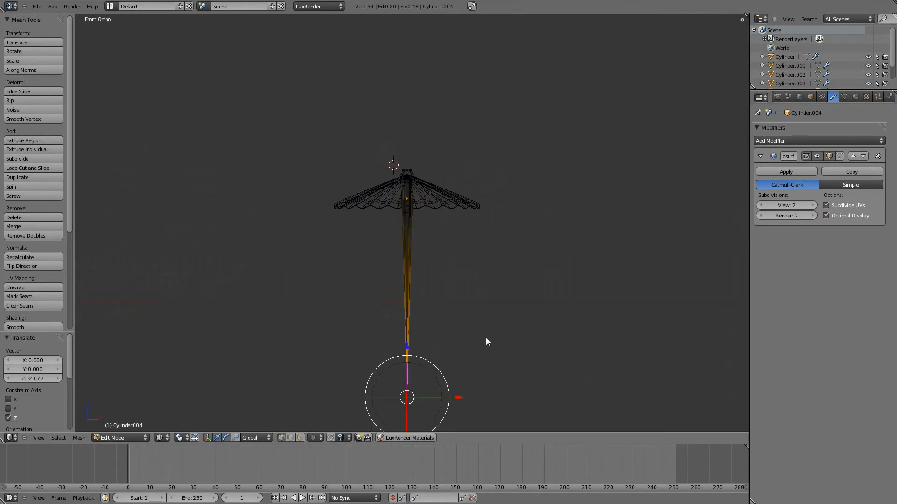
pyautogui.scroll(7, 486, 342)
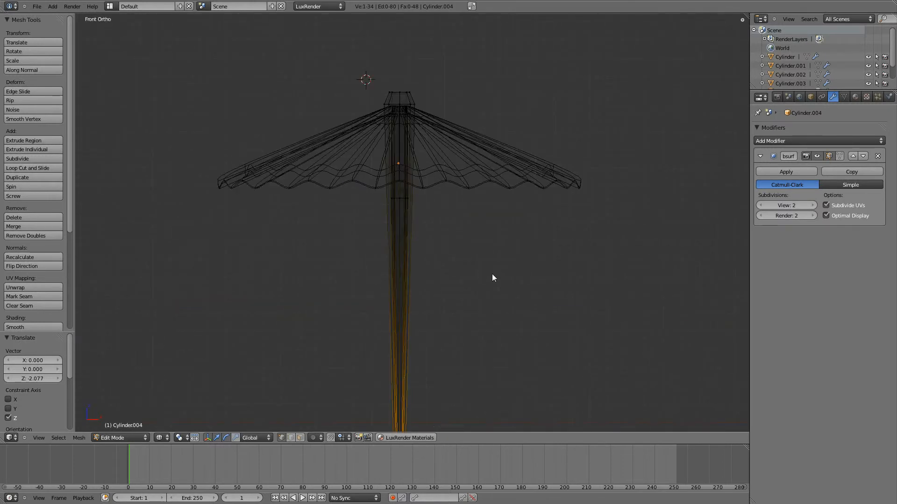
pyautogui.keyDown('shift'); pyautogui.moveTo(476, 289); pyautogui.dragTo(472, 202, button='middle'); pyautogui.keyUp('shift')
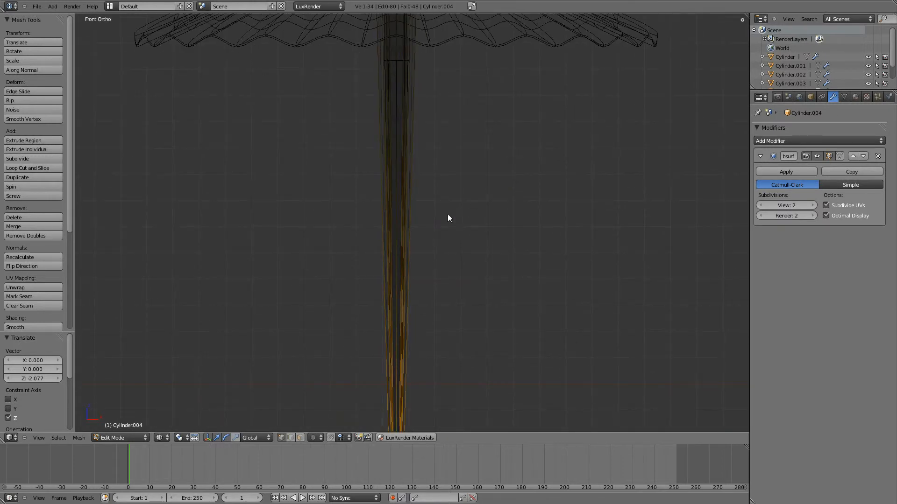
pyautogui.press('a')
pyautogui.hotkey('ctrl', 'r')
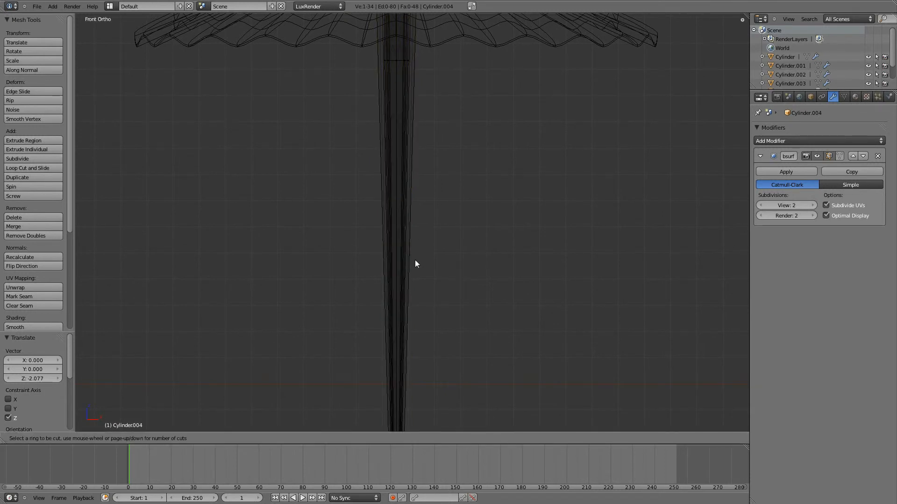
pyautogui.press('Escape')
pyautogui.scroll(-4, 470, 271)
pyautogui.hotkey('ctrl', 'r')
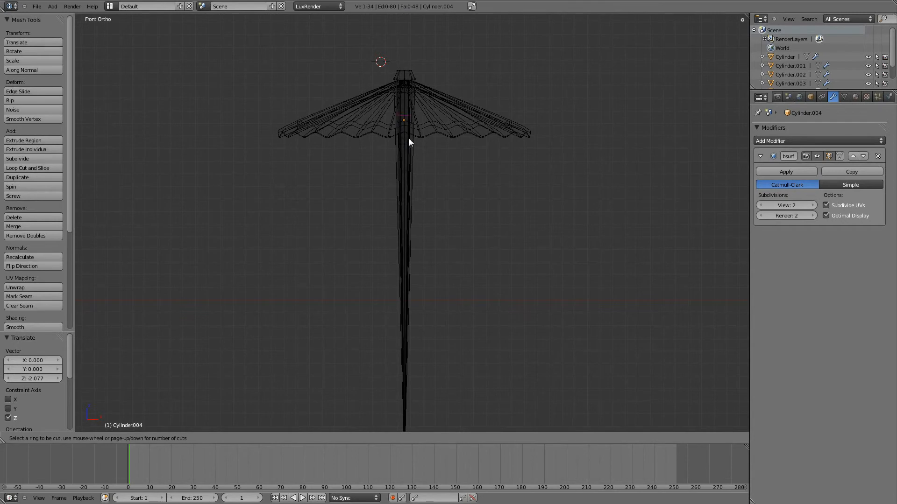
pyautogui.press('Escape')
# - Undo the lowering of the shaft's tip and the merge of its lower-end vertices
pyautogui.hotkey('ctrl', 'z')
pyautogui.hotkey('ctrl', 'z')
pyautogui.hotkey('ctrl', 'z')
pyautogui.hotkey('ctrl', 'z')
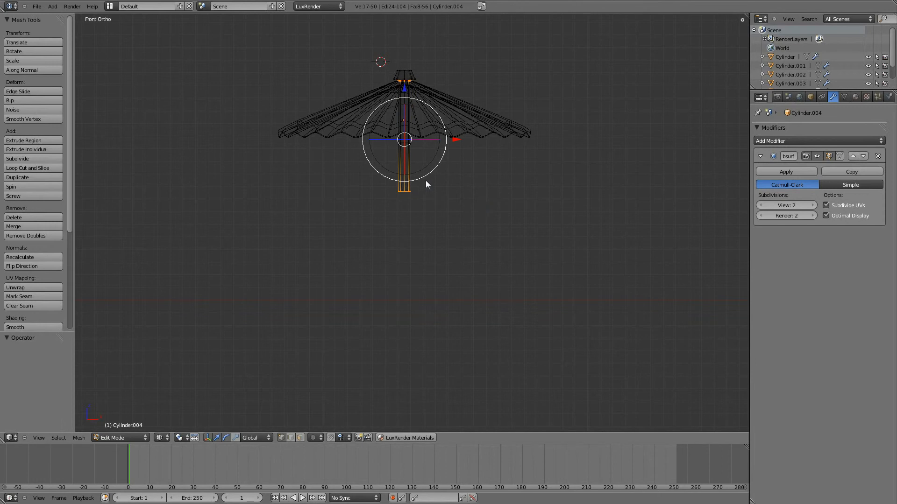
# - Lengthen the shaft by moving its two lowest edge rings down 0.603 units along Z
pyautogui.scroll(4, 520, 247)
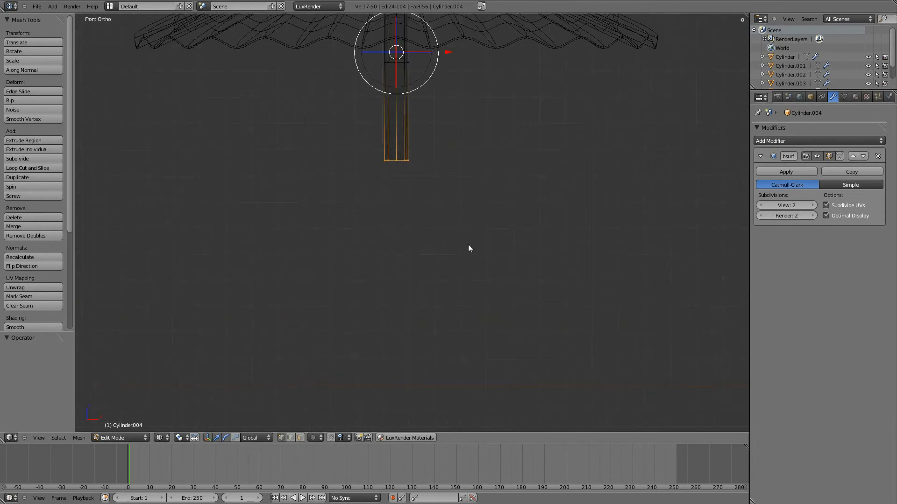
pyautogui.keyDown('shift'); pyautogui.moveTo(467, 193); pyautogui.dragTo(481, 338, button='middle'); pyautogui.keyUp('shift')
pyautogui.press('Tab')
pyautogui.scroll(2, 487, 298)
pyautogui.scroll(-3, 487, 299)
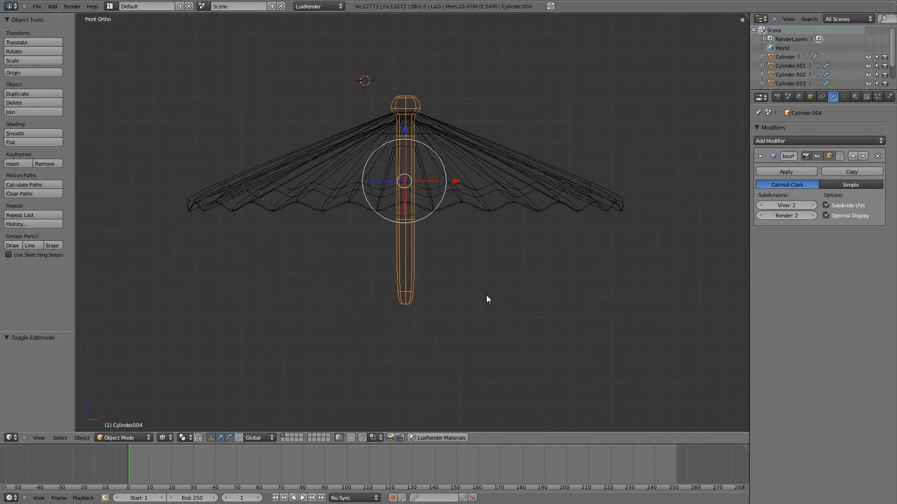
pyautogui.press('Tab')
pyautogui.press('a')
pyautogui.keyDown('alt'); pyautogui.rightClick(400, 222); pyautogui.keyUp('alt')
pyautogui.press('a')
pyautogui.press('b')
pyautogui.moveTo(371, 214); pyautogui.dragTo(481, 378)
pyautogui.moveTo(408, 207); pyautogui.dragTo(411, 348)
pyautogui.scroll(-3, 483, 290)
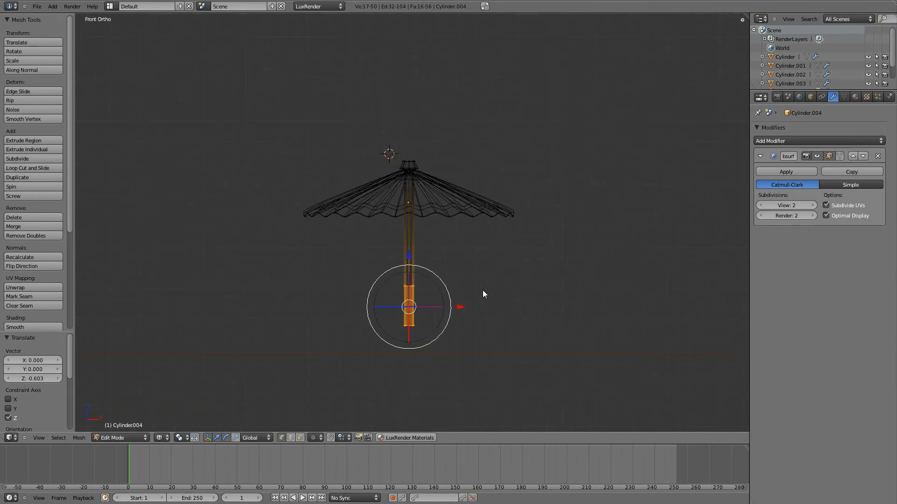
pyautogui.press('Tab')
pyautogui.moveTo(483, 290)
pyautogui.mouseDown(button='middle')
pyautogui.moveTo(500, 274)
pyautogui.moveTo(488, 266)
pyautogui.moveTo(489, 307)
pyautogui.mouseUp(button='middle')
# - Scale the vertices at the shaft's lower end inward to taper the shaft into a narrow tip
pyautogui.press('Tab')
pyautogui.press('a')
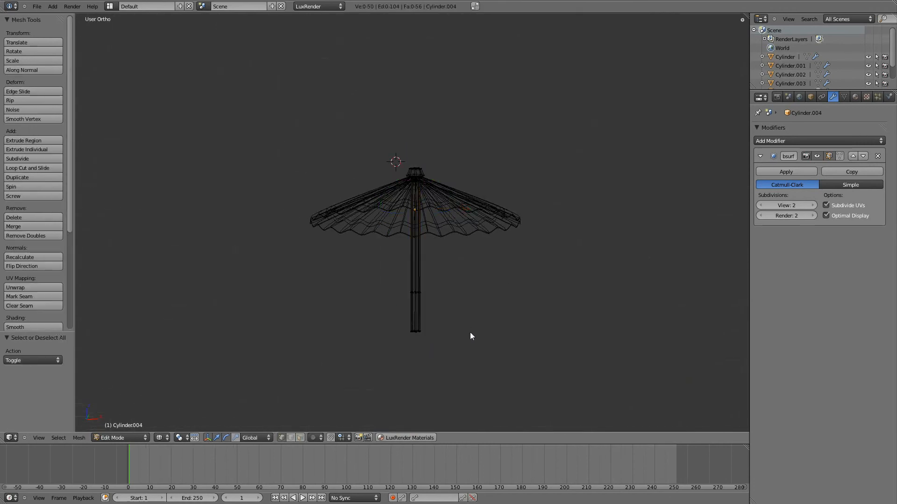
pyautogui.scroll(8, 469, 335)
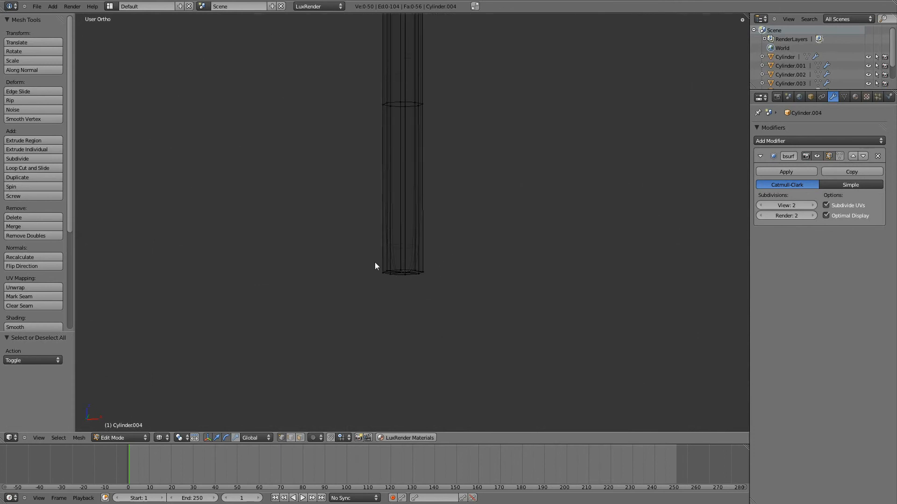
pyautogui.press('b')
pyautogui.moveTo(375, 254); pyautogui.dragTo(473, 306)
pyautogui.press('s')
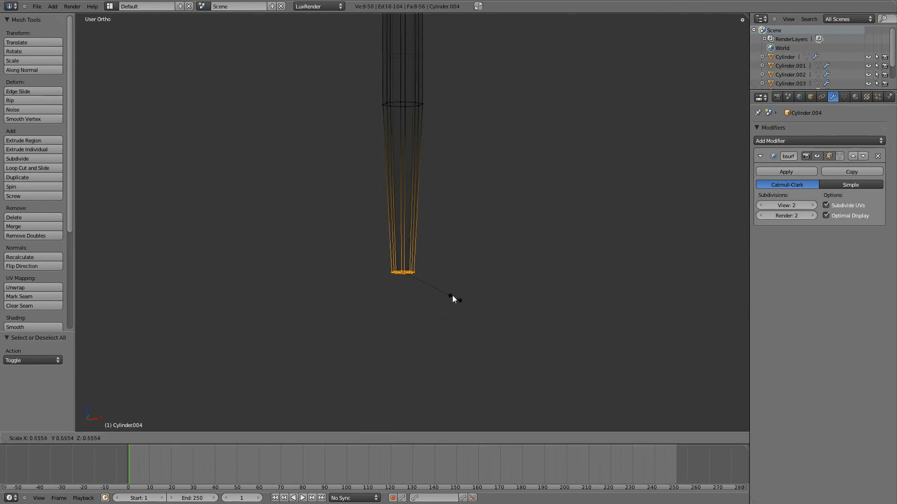
pyautogui.click(430, 281)
pyautogui.press('Tab')
pyautogui.scroll(-5, 492, 271)
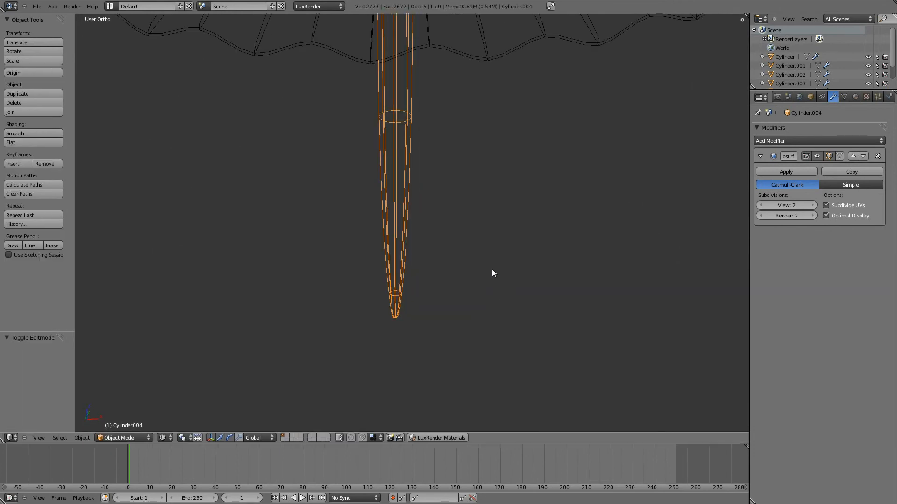
# - Rescale the whole shaft object, raise it slightly along Z, and return to editing its mesh in solid shading
pyautogui.press('KP_7')
pyautogui.press('KP_1')
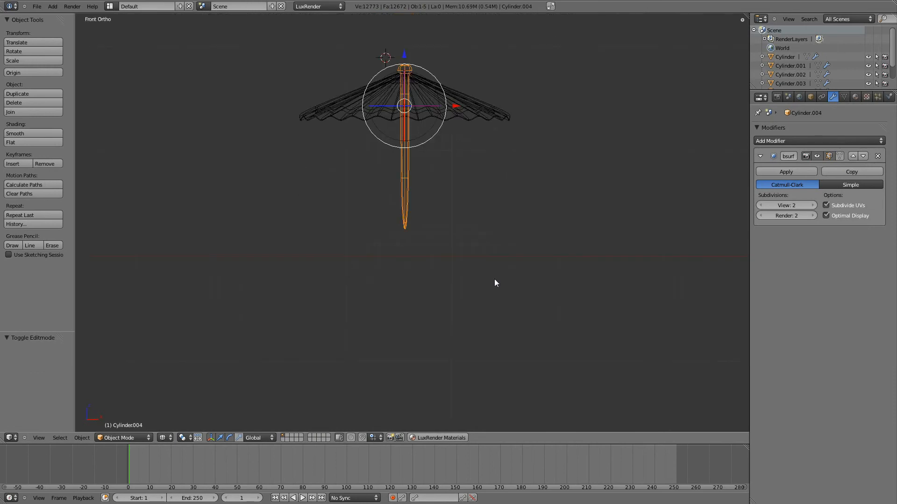
pyautogui.keyDown('shift'); pyautogui.moveTo(483, 151); pyautogui.dragTo(475, 338, button='middle'); pyautogui.keyUp('shift')
pyautogui.scroll(4, 474, 338)
pyautogui.keyDown('shift'); pyautogui.moveTo(452, 377); pyautogui.dragTo(533, 246, button='middle'); pyautogui.keyUp('shift')
pyautogui.scroll(2, 446, 209)
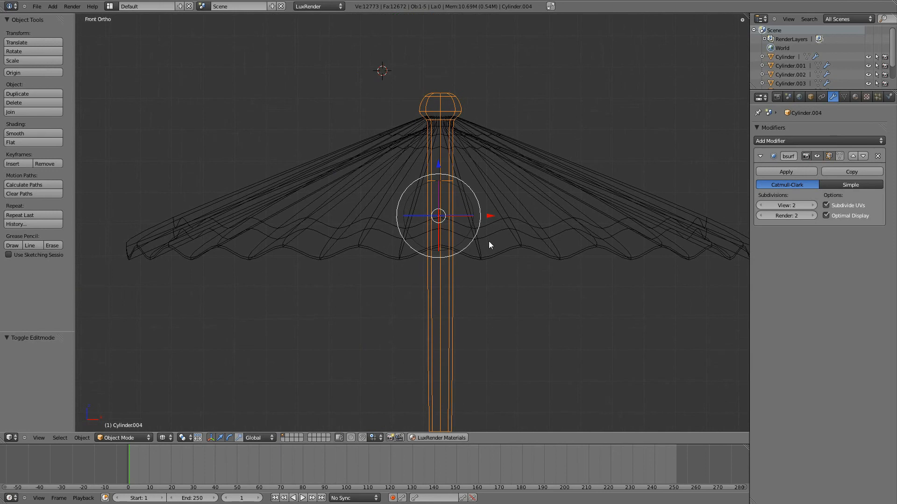
pyautogui.press('s')
pyautogui.click(518, 257)
pyautogui.moveTo(440, 164); pyautogui.dragTo(435, 155)
pyautogui.press('Tab')
pyautogui.press('z')
pyautogui.moveTo(572, 267)
pyautogui.mouseDown(button='middle')
pyautogui.moveTo(495, 298)
pyautogui.moveTo(213, 188)
pyautogui.mouseUp(button='middle')
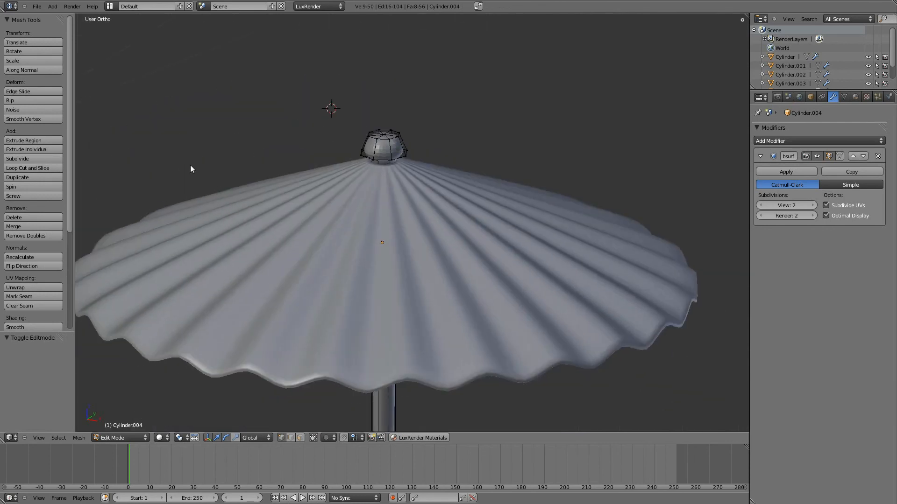